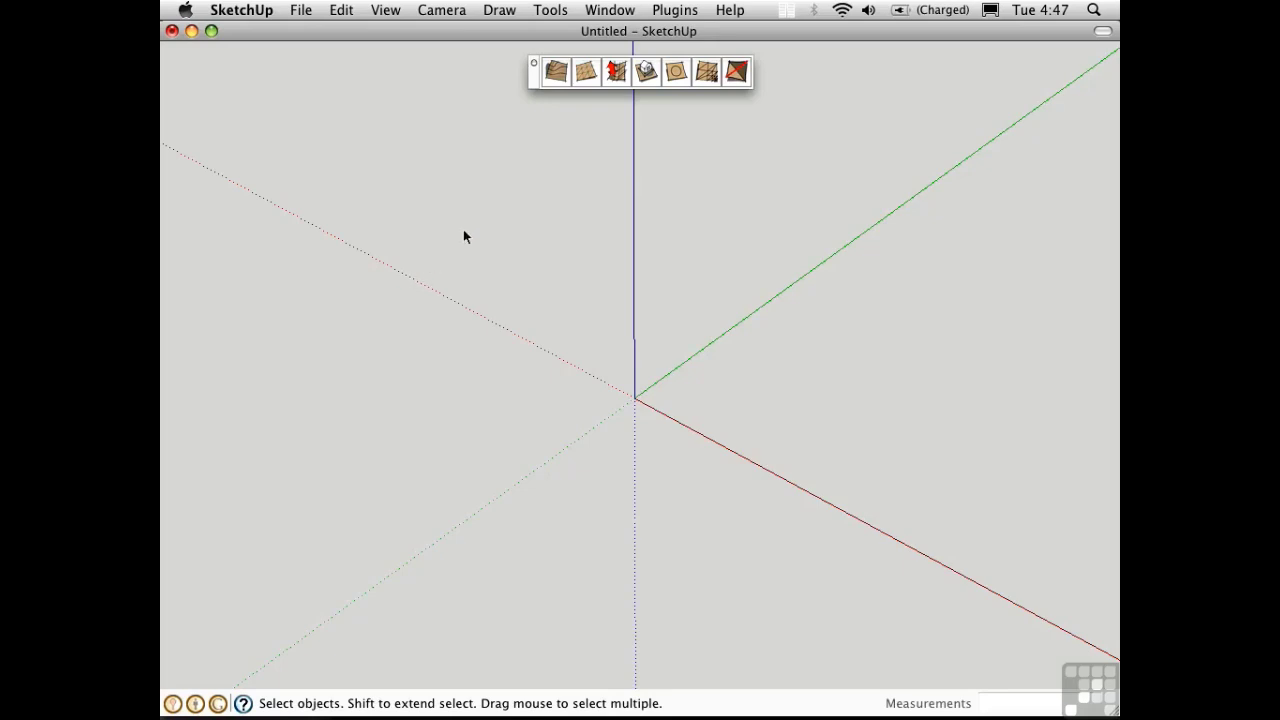
- Draw a rectangular sandbox terrain grid from scratch across the origin with a 2' grid spacing
{"action": "left_click", "coordinate": [587, 80]}
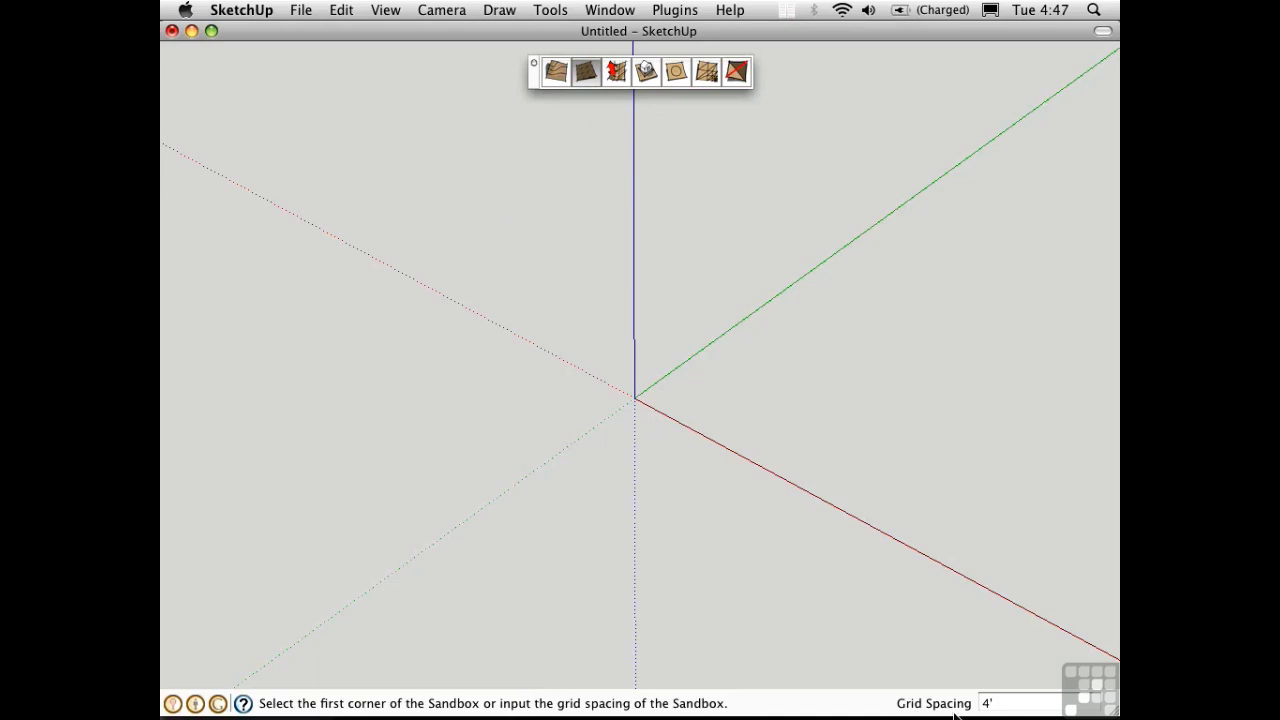
{"action": "type", "text": "2"}
{"action": "left_click", "coordinate": [329, 371]}
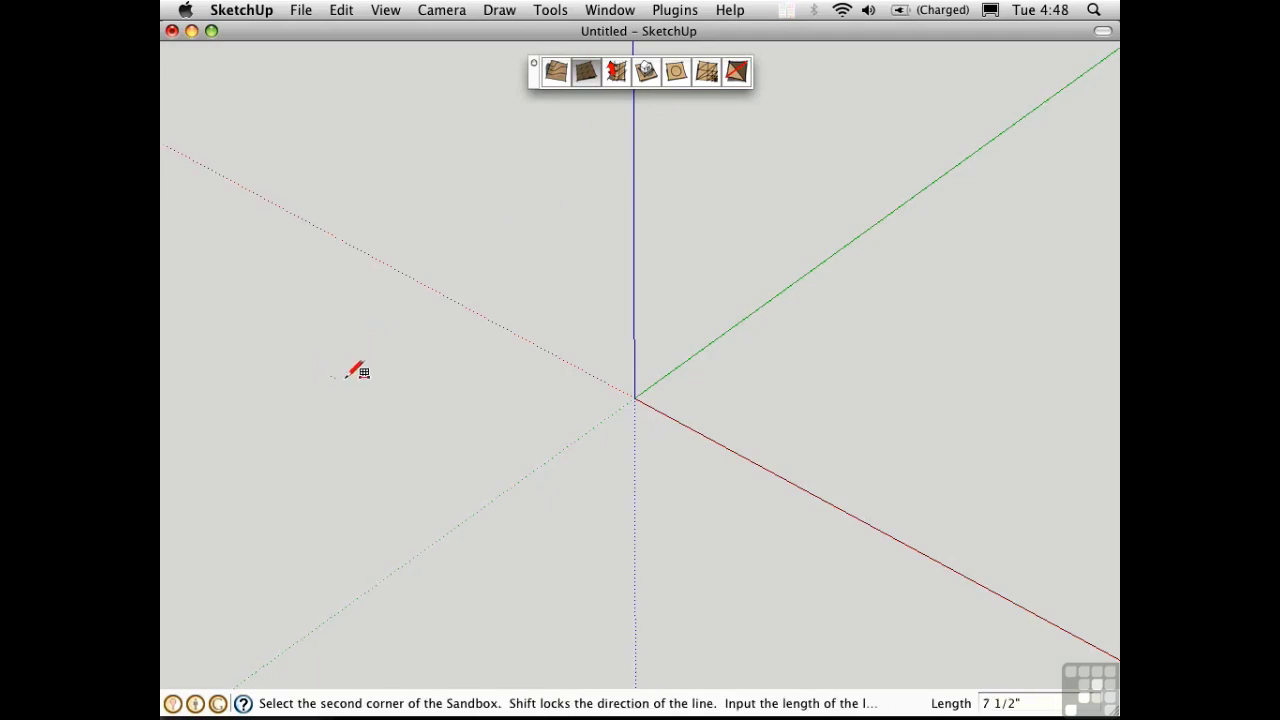
{"action": "left_click", "coordinate": [680, 592]}
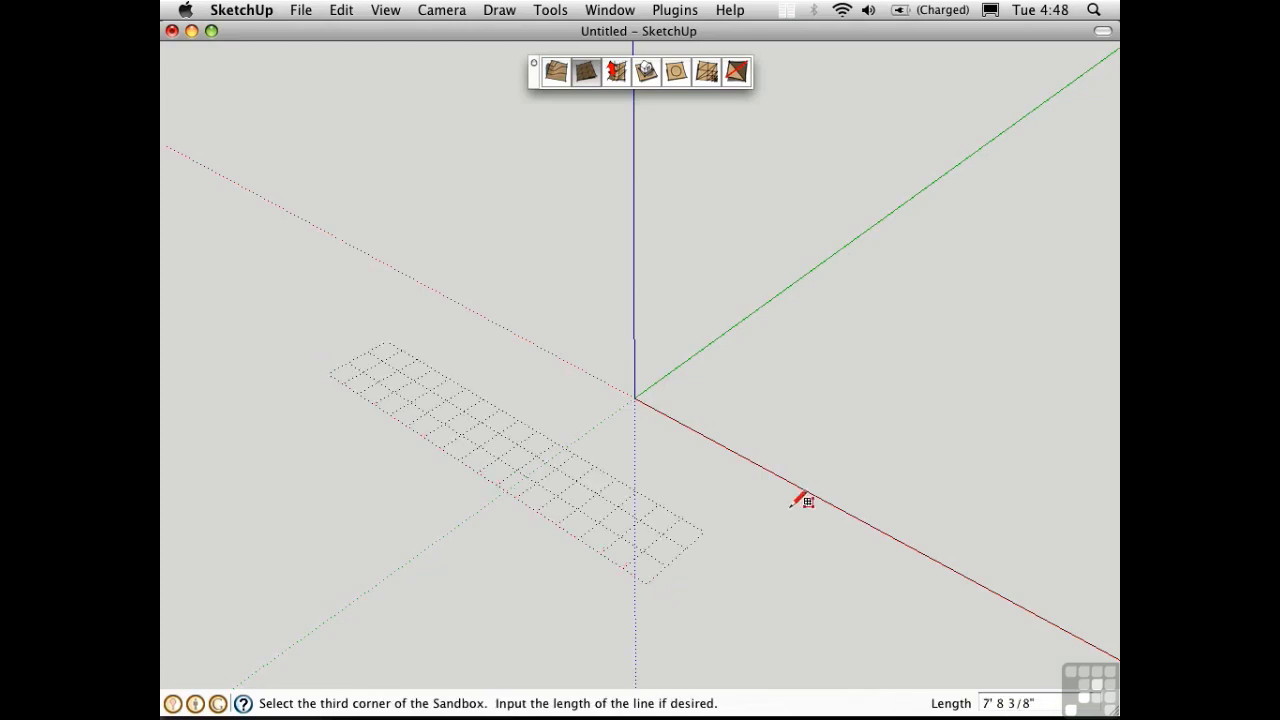
{"action": "left_click", "coordinate": [994, 271]}
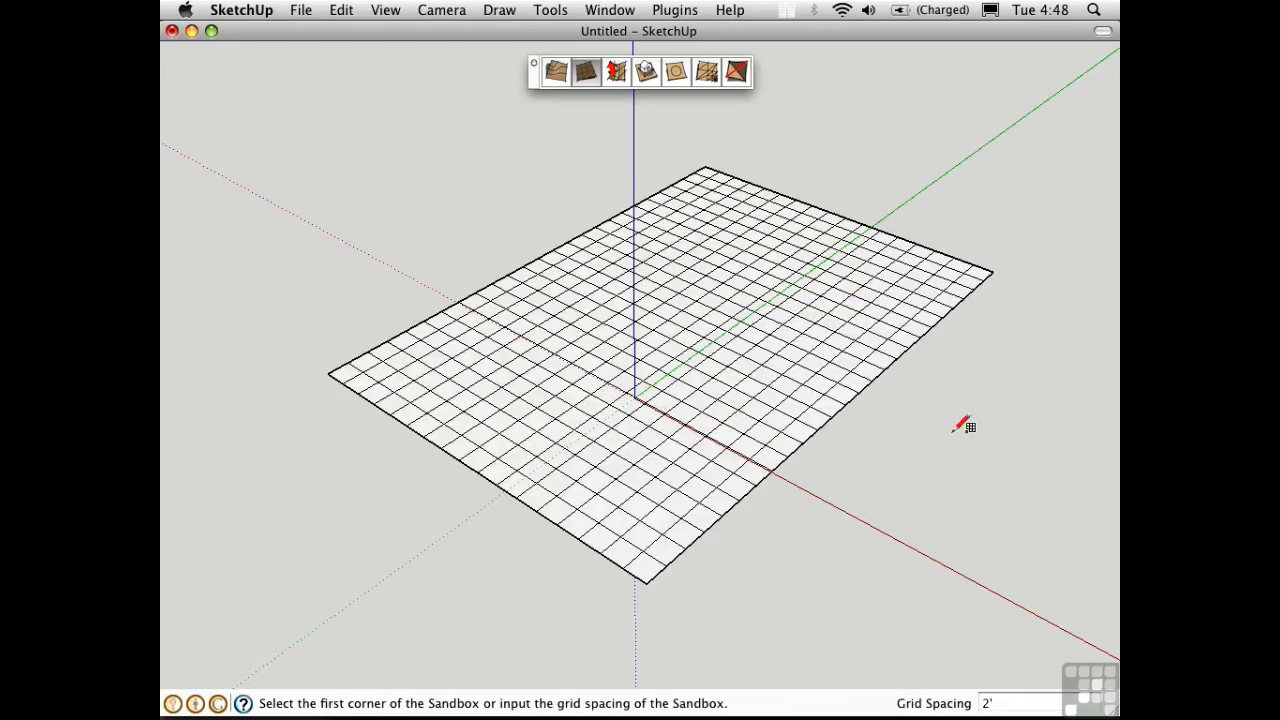
{"action": "key", "text": "space"}
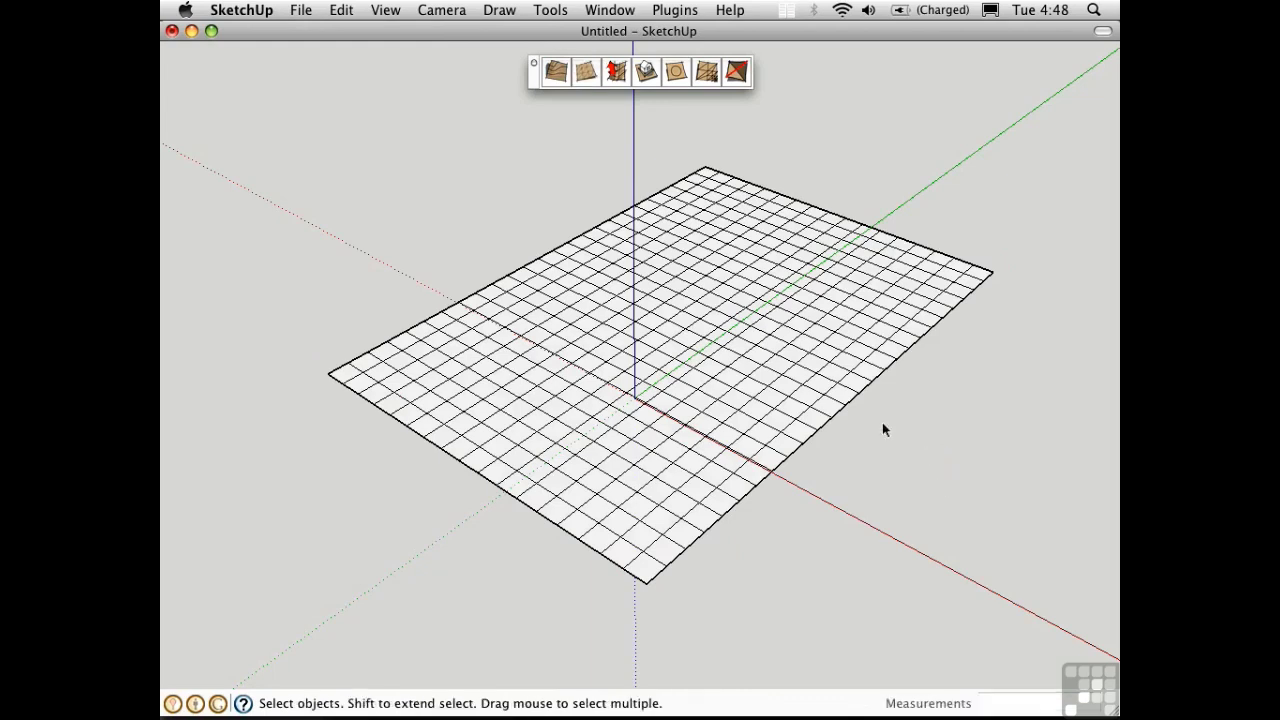
- Open the grid group for editing and Smoove its far corner area upward about 4' with a 16' radius
{"action": "middle_click_drag", "start_coordinate": [814, 420], "coordinate": [768, 484]}
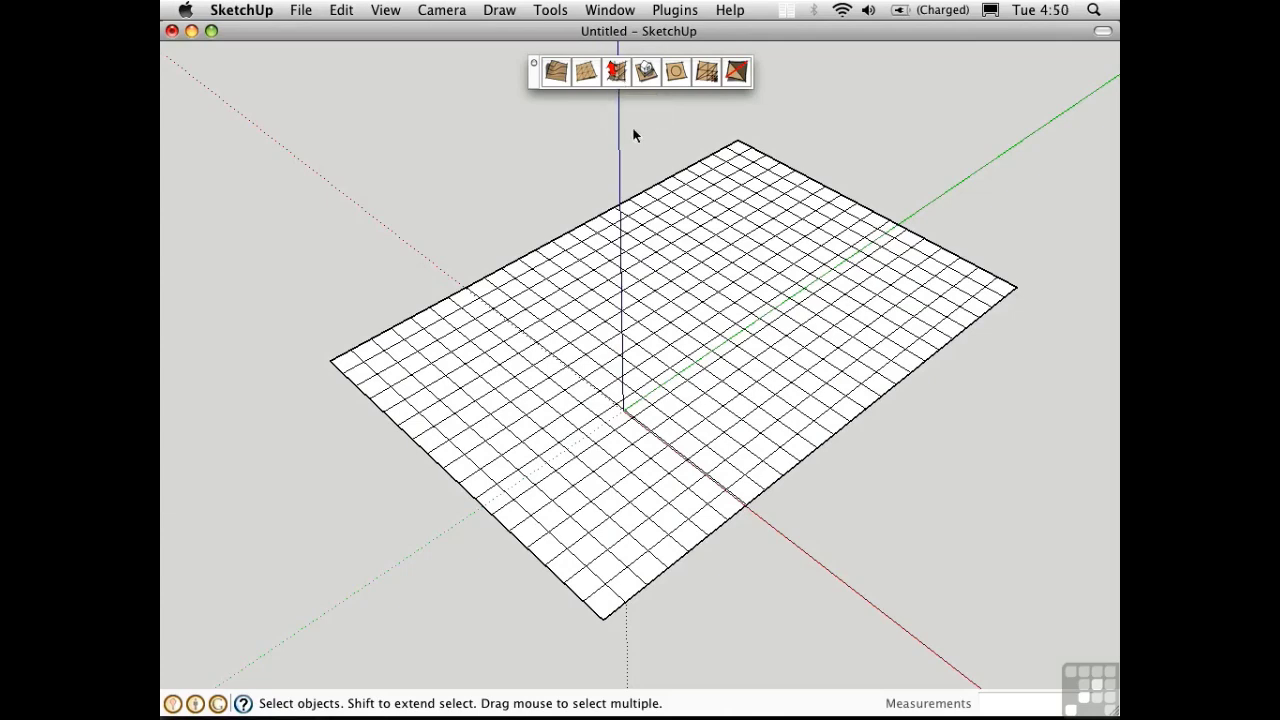
{"action": "double_click", "coordinate": [695, 271]}
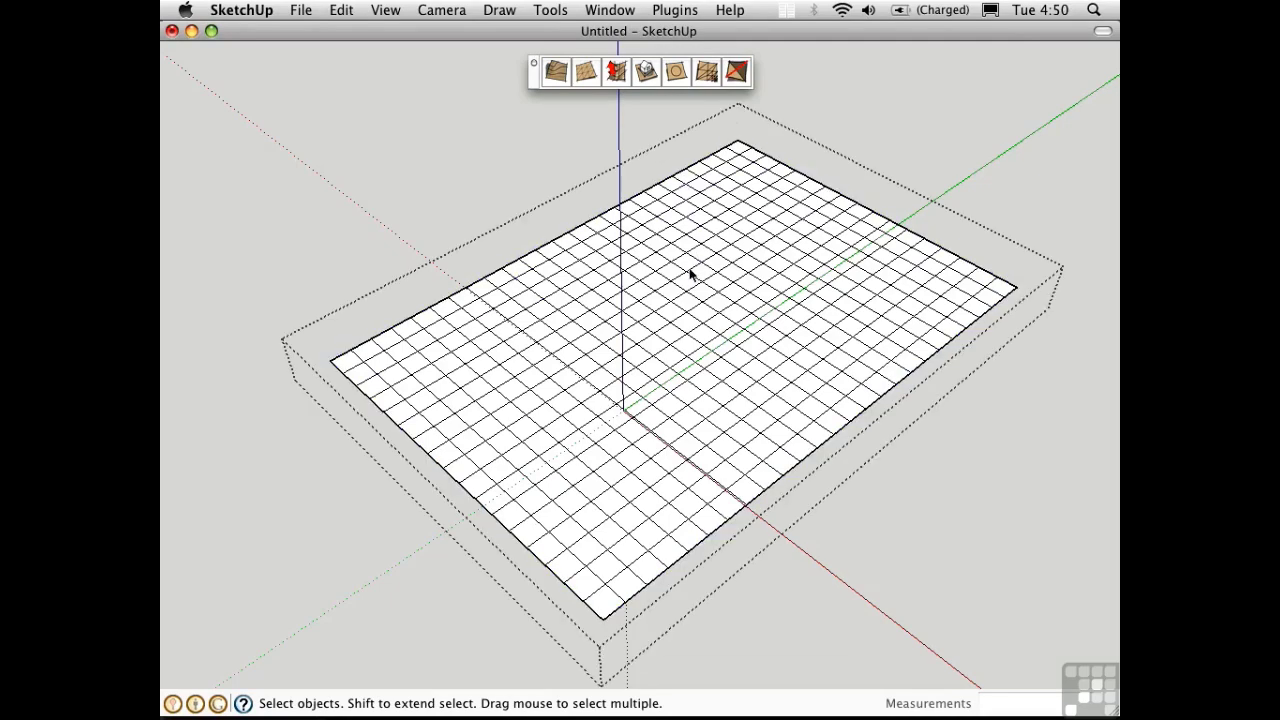
{"action": "left_click", "coordinate": [616, 74]}
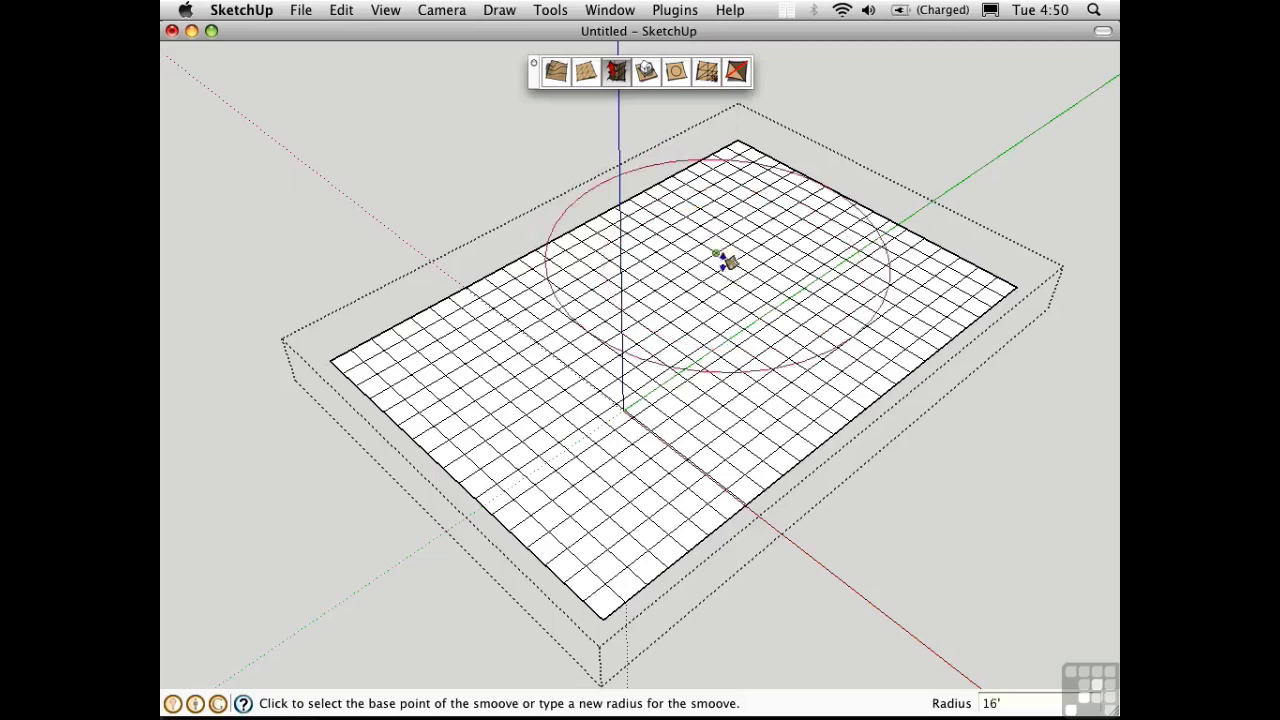
{"action": "left_click", "coordinate": [736, 207]}
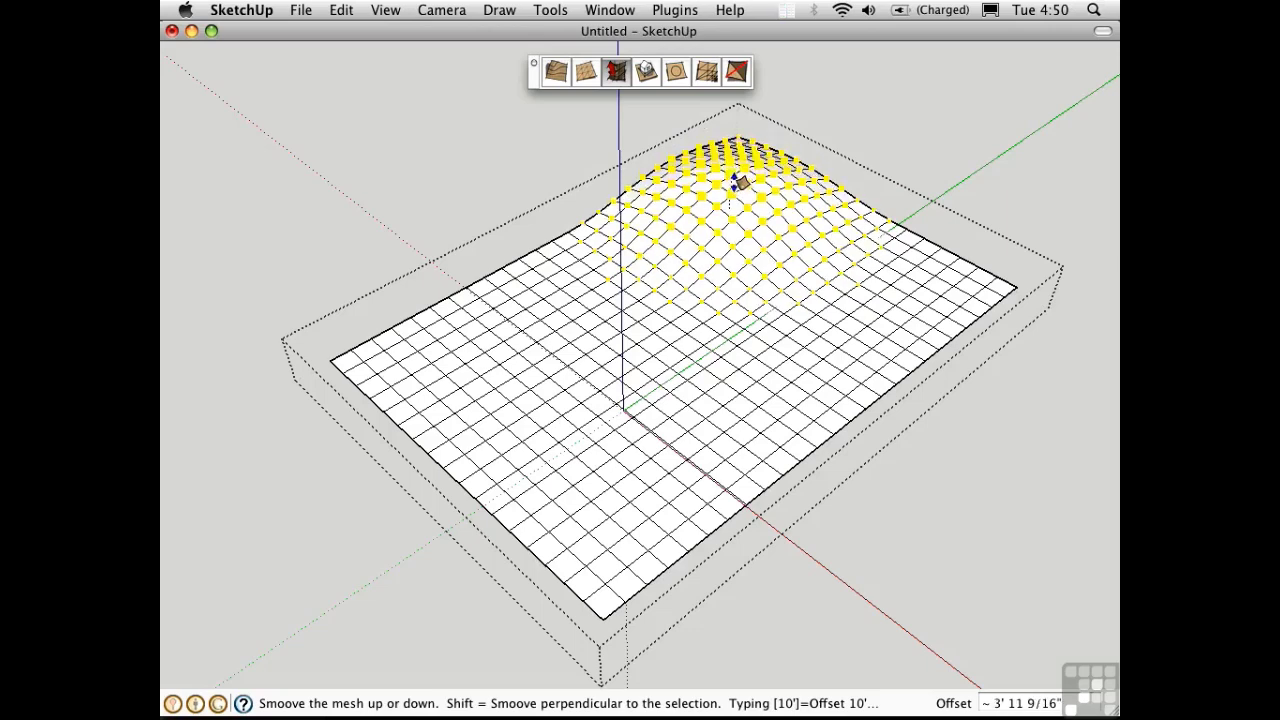
{"action": "left_click", "coordinate": [740, 180]}
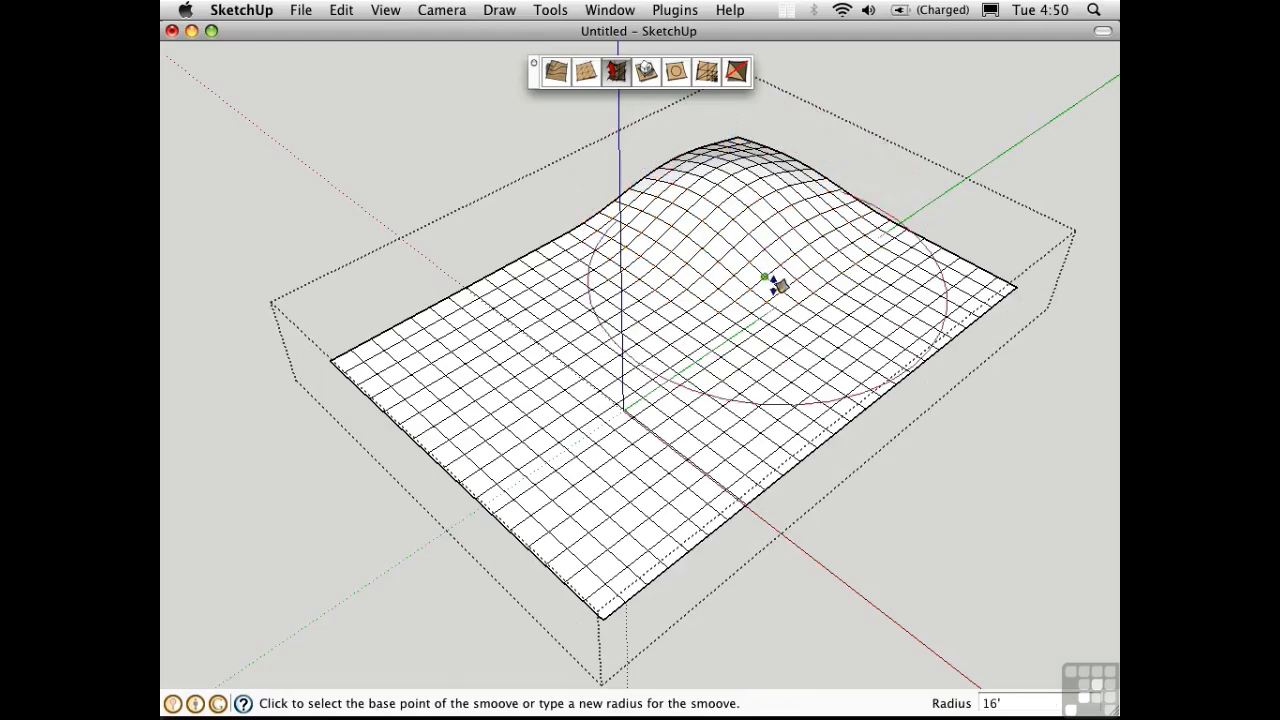
- Raise more of the terrain with the 16' Smoove radius, extending the hill along the back edge and across toward the far side
{"action": "left_click", "coordinate": [645, 284]}
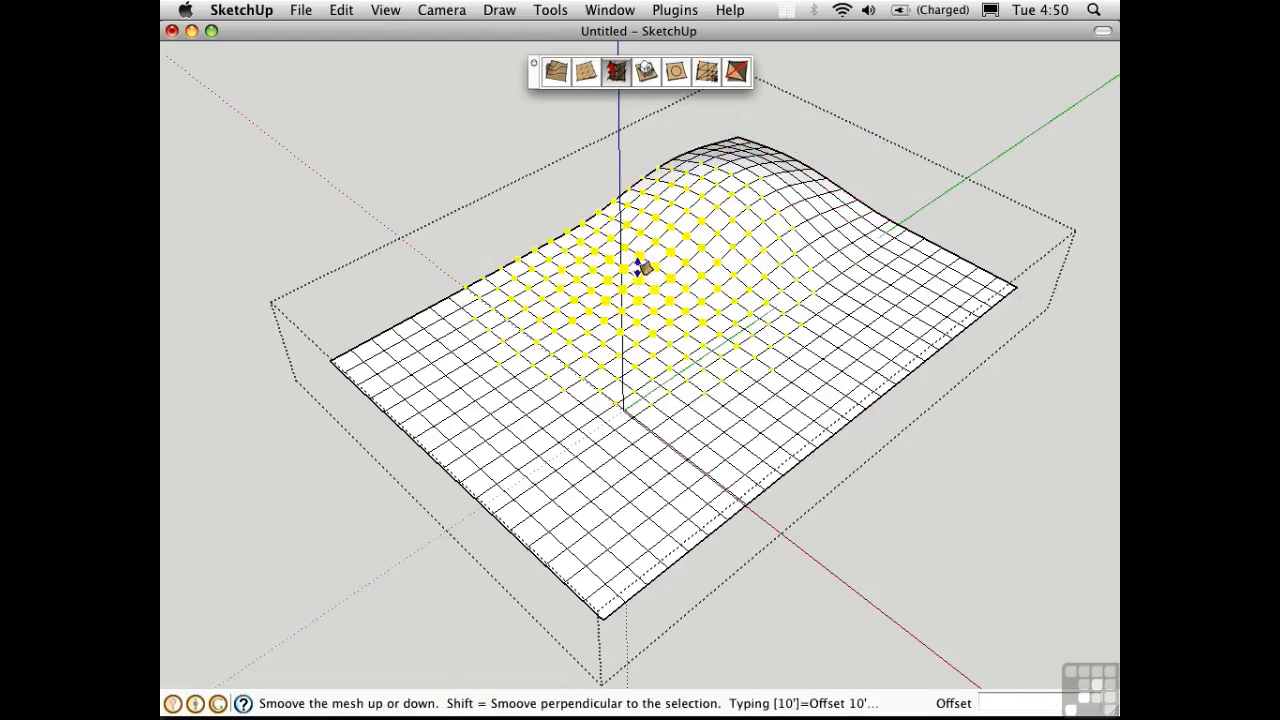
{"action": "left_click", "coordinate": [638, 252]}
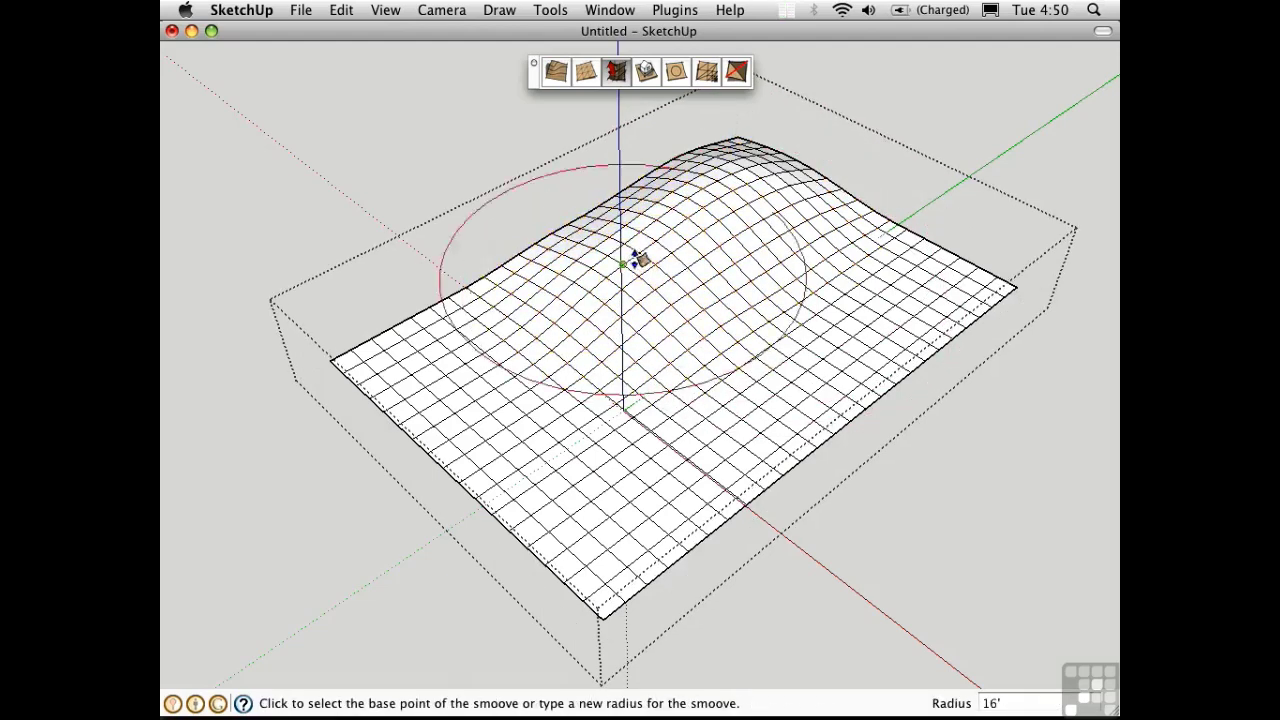
{"action": "left_click", "coordinate": [658, 244]}
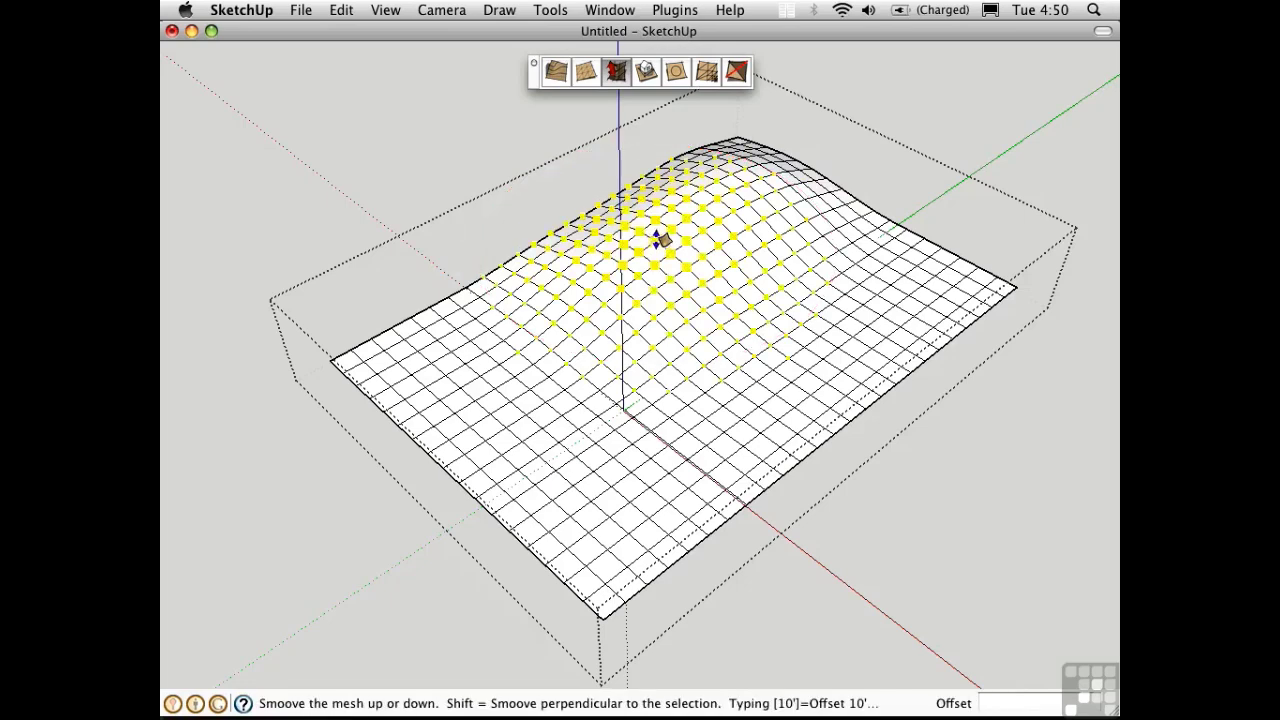
{"action": "left_click", "coordinate": [680, 210]}
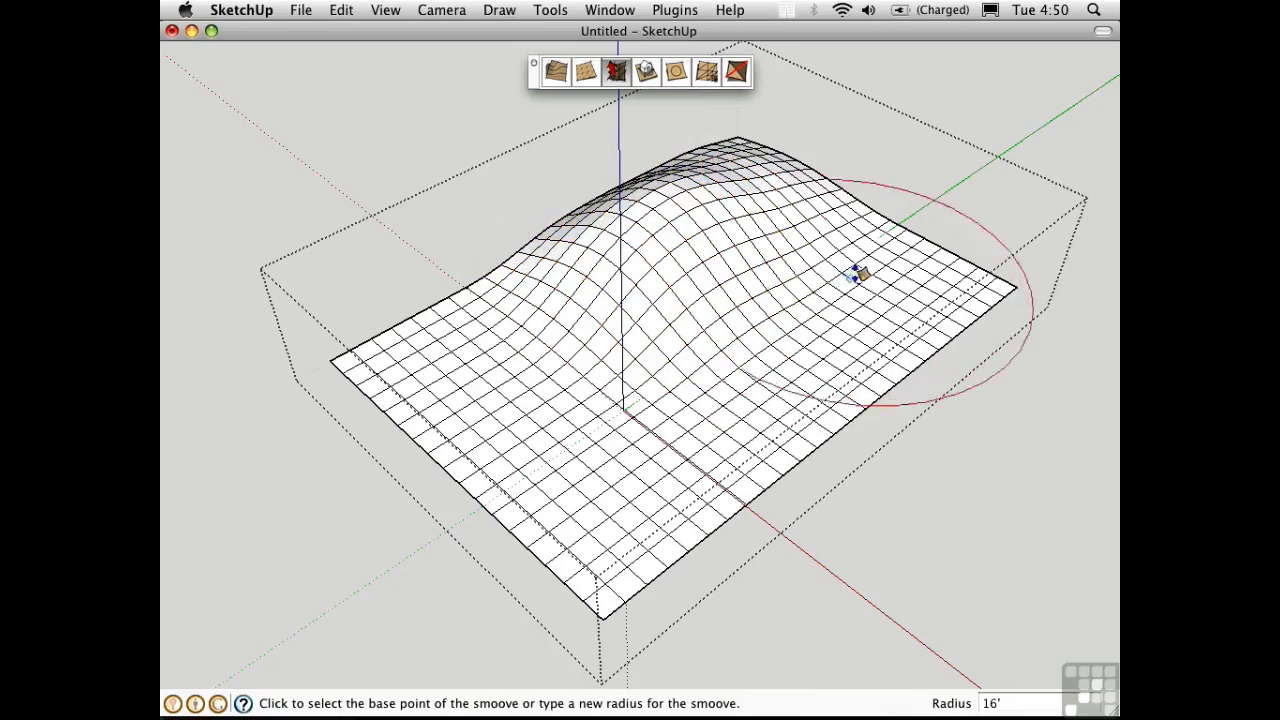
{"action": "left_click", "coordinate": [805, 243]}
{"action": "left_click", "coordinate": [840, 230]}
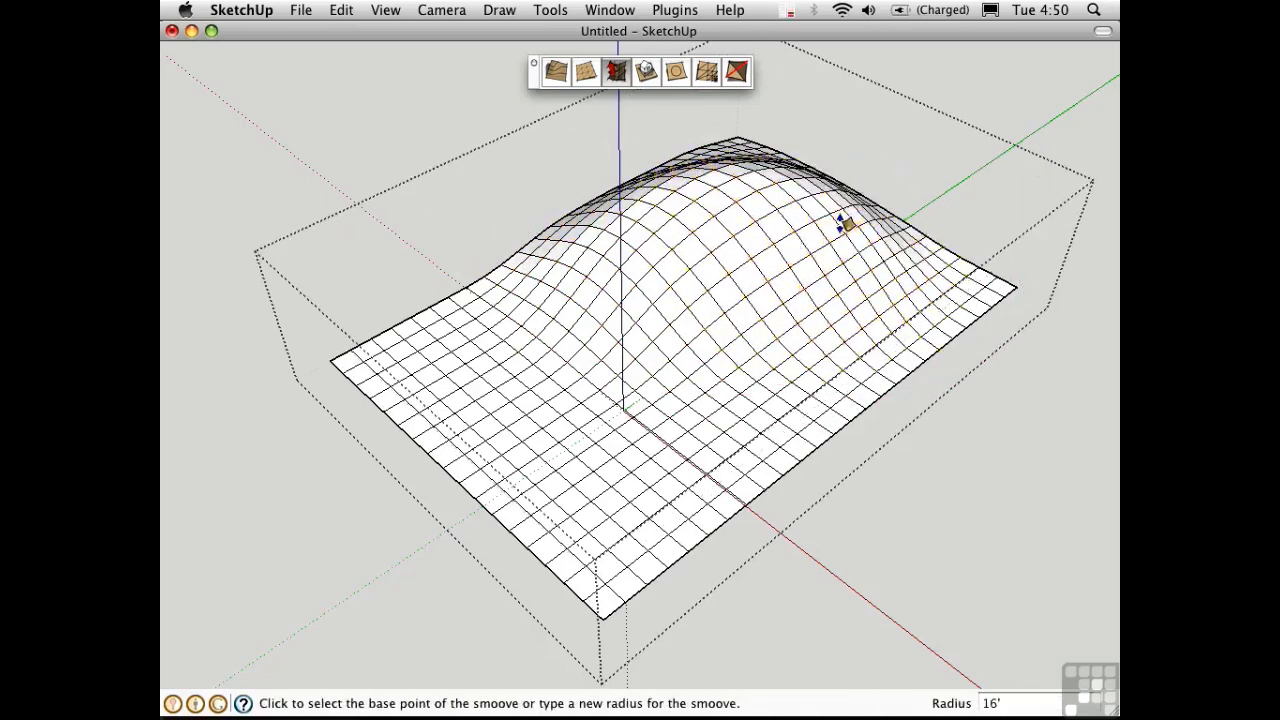
- Set the Smoove radius to 3' and push a small dent down into the top of the hill
{"action": "middle_click_drag", "start_coordinate": [734, 263], "coordinate": [660, 260]}
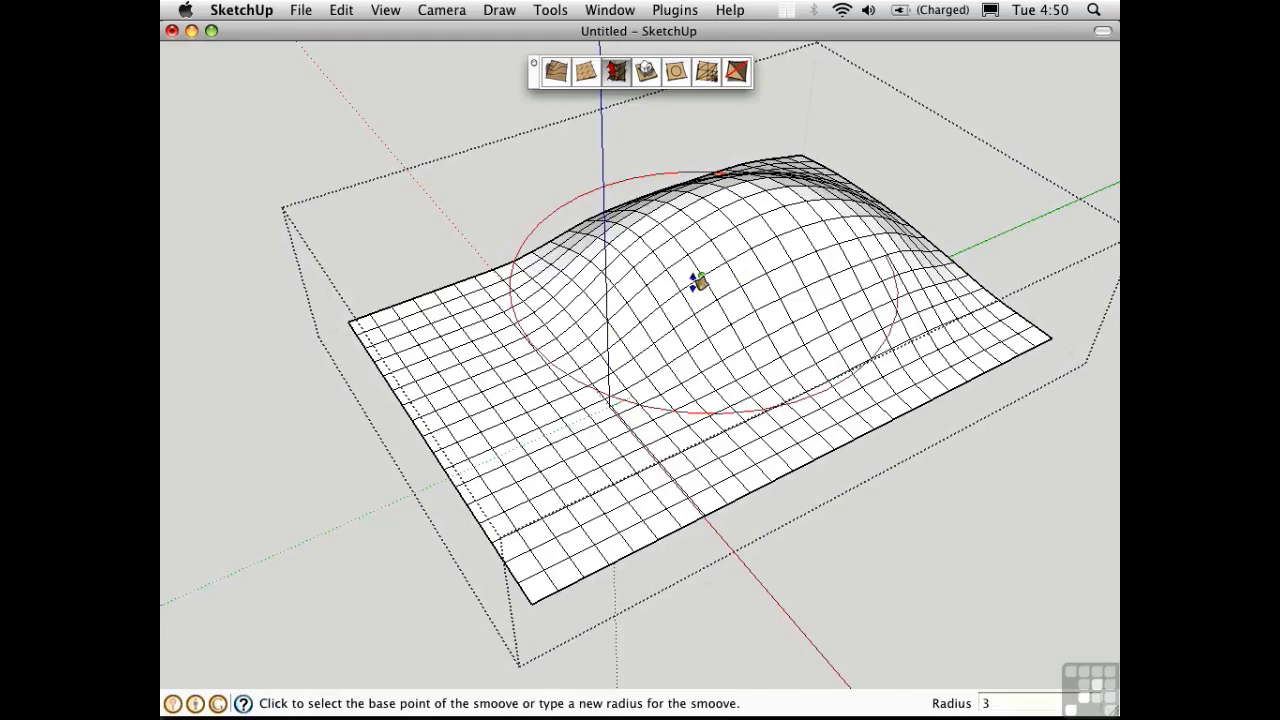
{"action": "left_click", "coordinate": [747, 205]}
{"action": "left_click", "coordinate": [747, 220]}
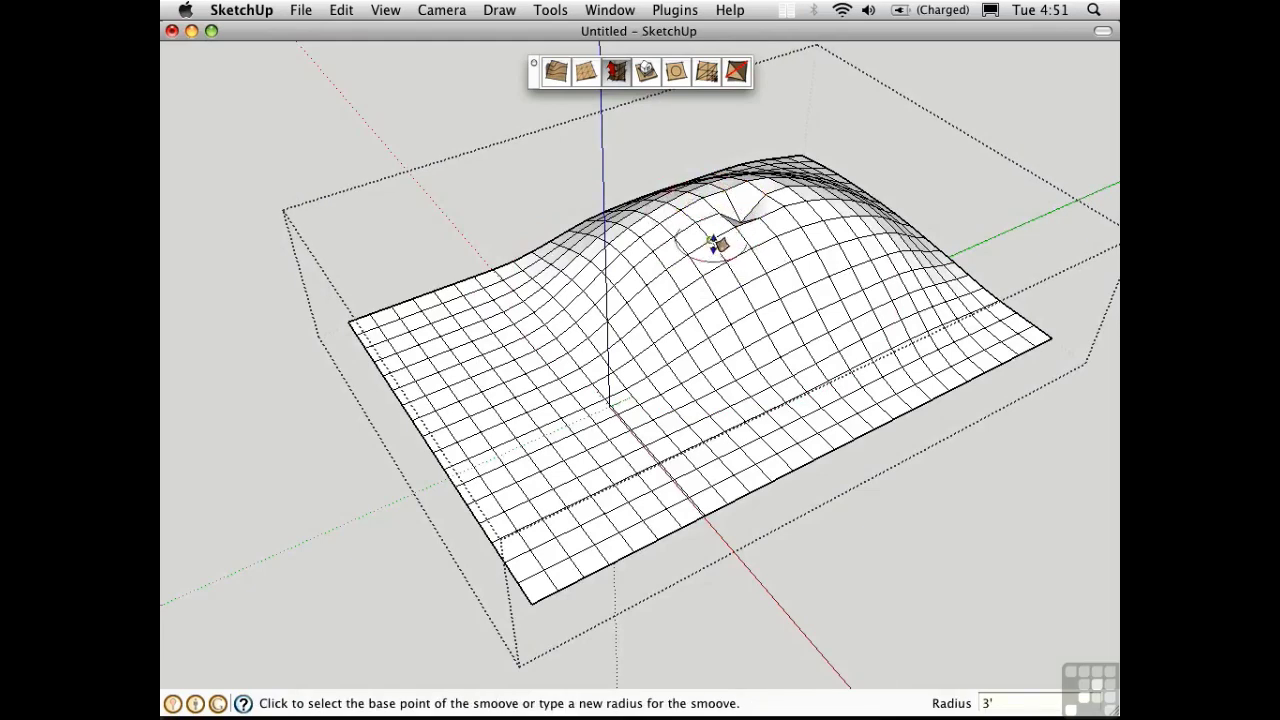
{"action": "key", "text": "space"}
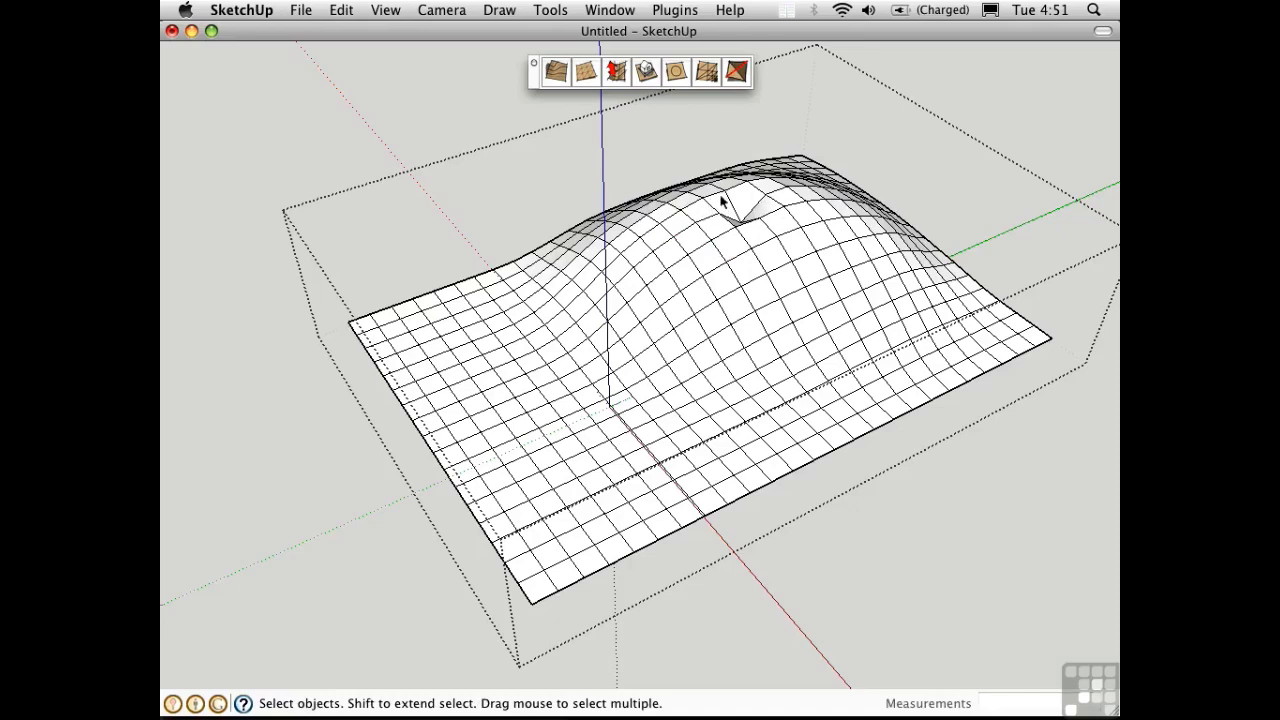
- Select the faces in and around the small dent and subdivide them with Add Detail
{"action": "middle_click_drag", "start_coordinate": [729, 223], "coordinate": [749, 194]}
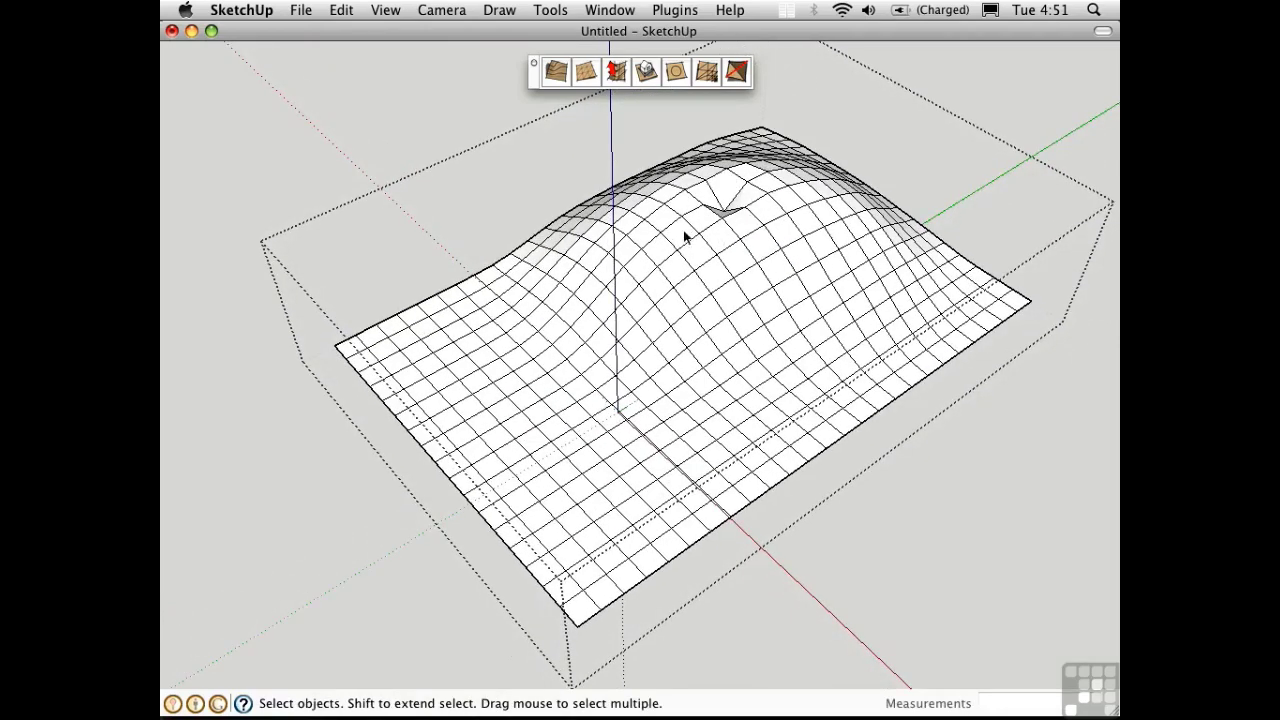
{"action": "middle_click_drag", "start_coordinate": [685, 236], "coordinate": [708, 192]}
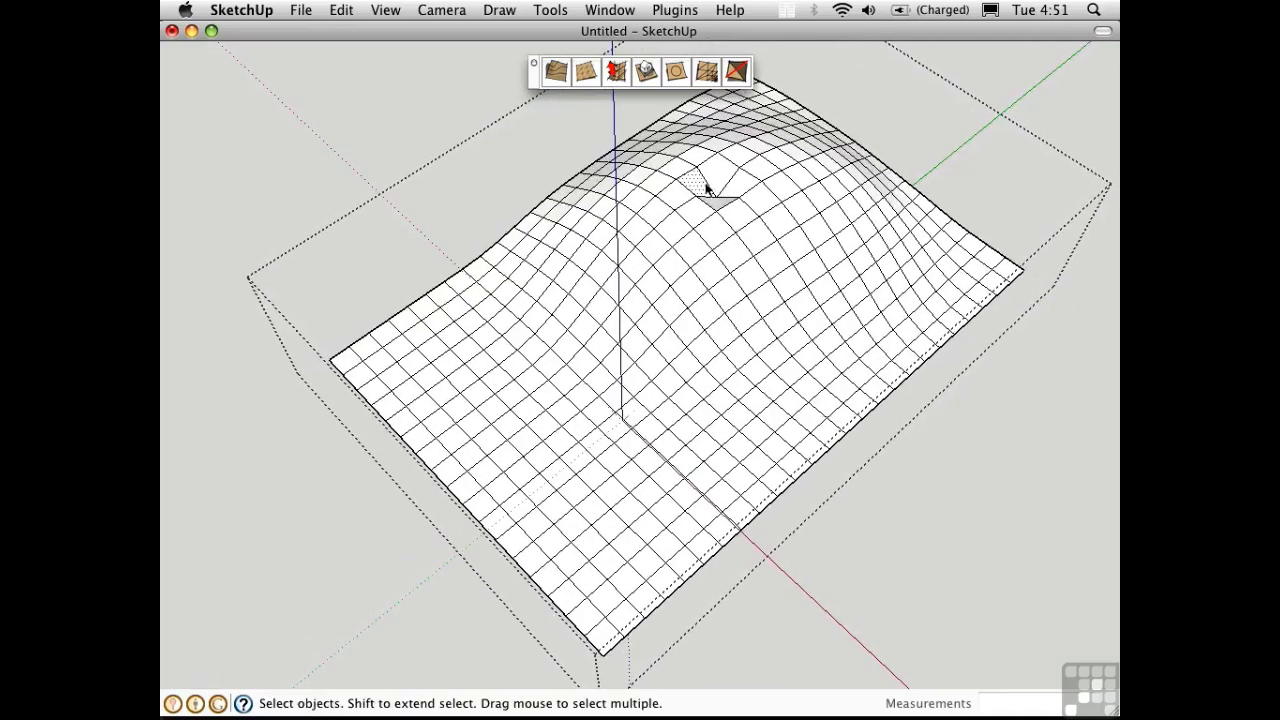
{"action": "left_click", "coordinate": [728, 185], "text": "shift"}
{"action": "middle_click_drag", "start_coordinate": [717, 203], "coordinate": [700, 110]}
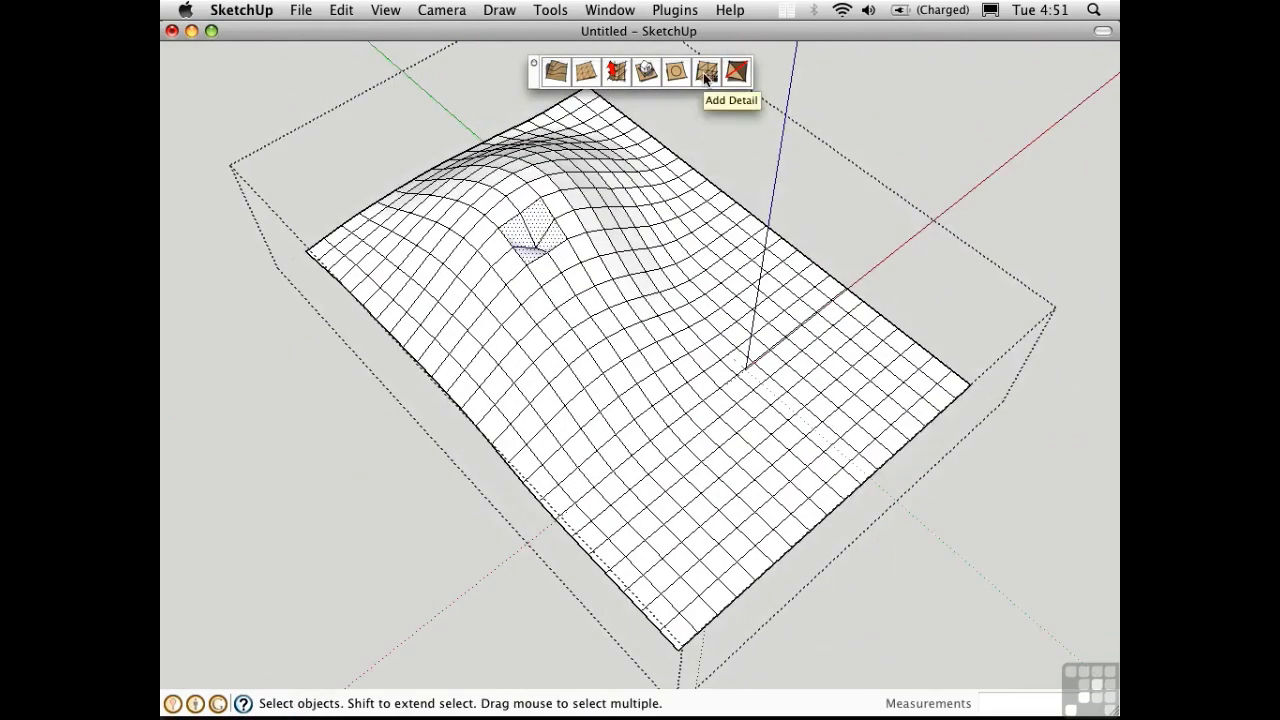
{"action": "left_click", "coordinate": [706, 78]}
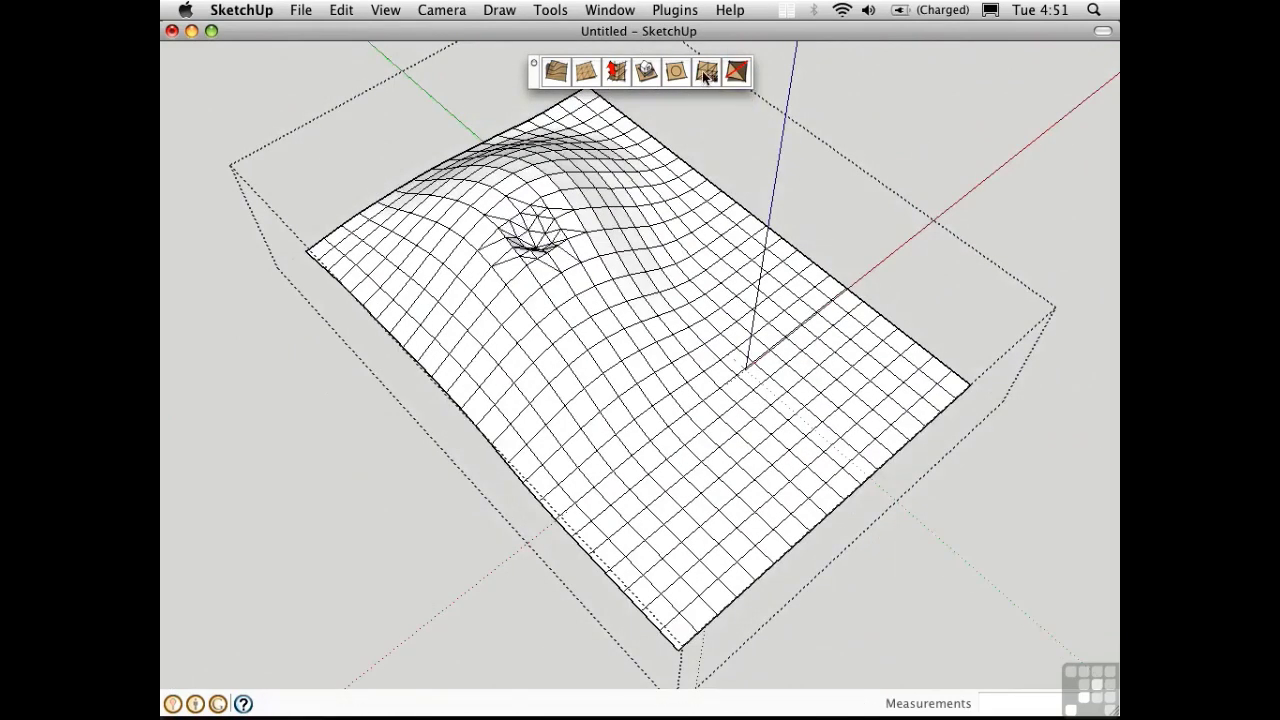
- Smoove the subdivided dent slightly upward with a 3' radius to soften its shape
{"action": "middle_click_drag", "start_coordinate": [638, 297], "coordinate": [555, 210]}
{"action": "scroll", "coordinate": [657, 243], "scroll_direction": "up", "scroll_amount": 5}
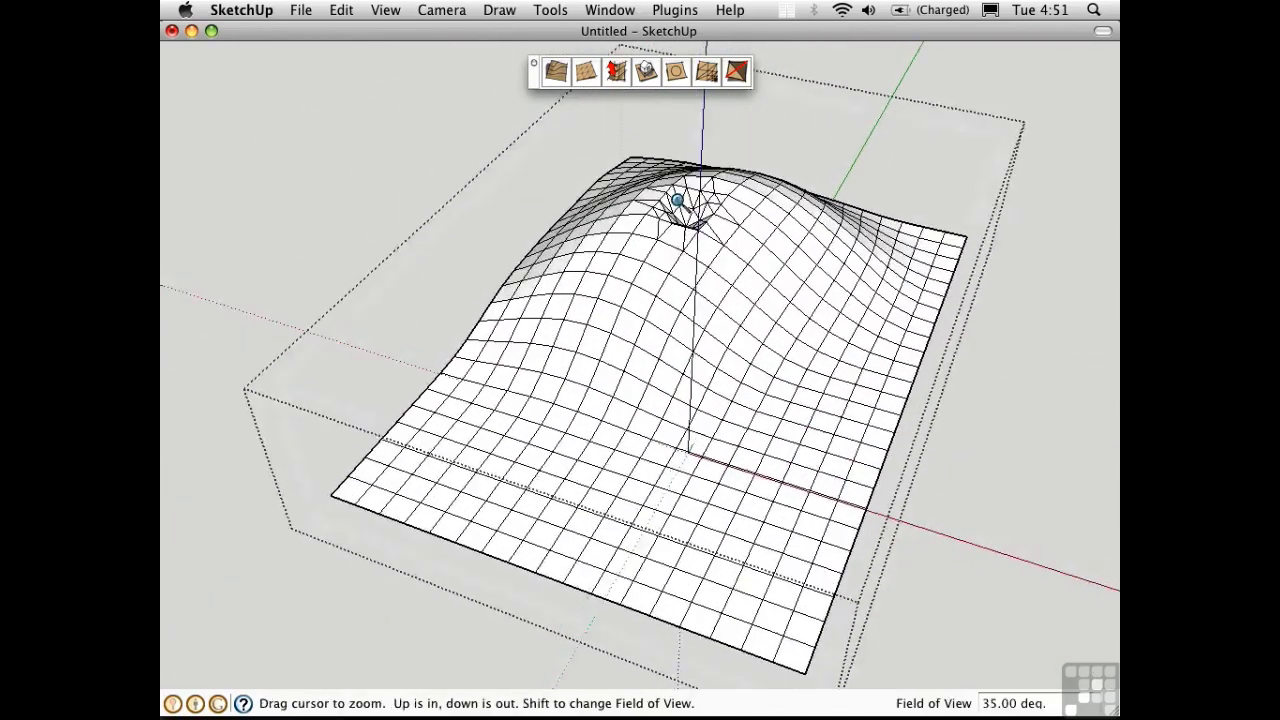
{"action": "scroll", "coordinate": [543, 337], "scroll_direction": "down", "scroll_amount": 4}
{"action": "scroll", "coordinate": [623, 306], "scroll_direction": "up", "scroll_amount": 8}
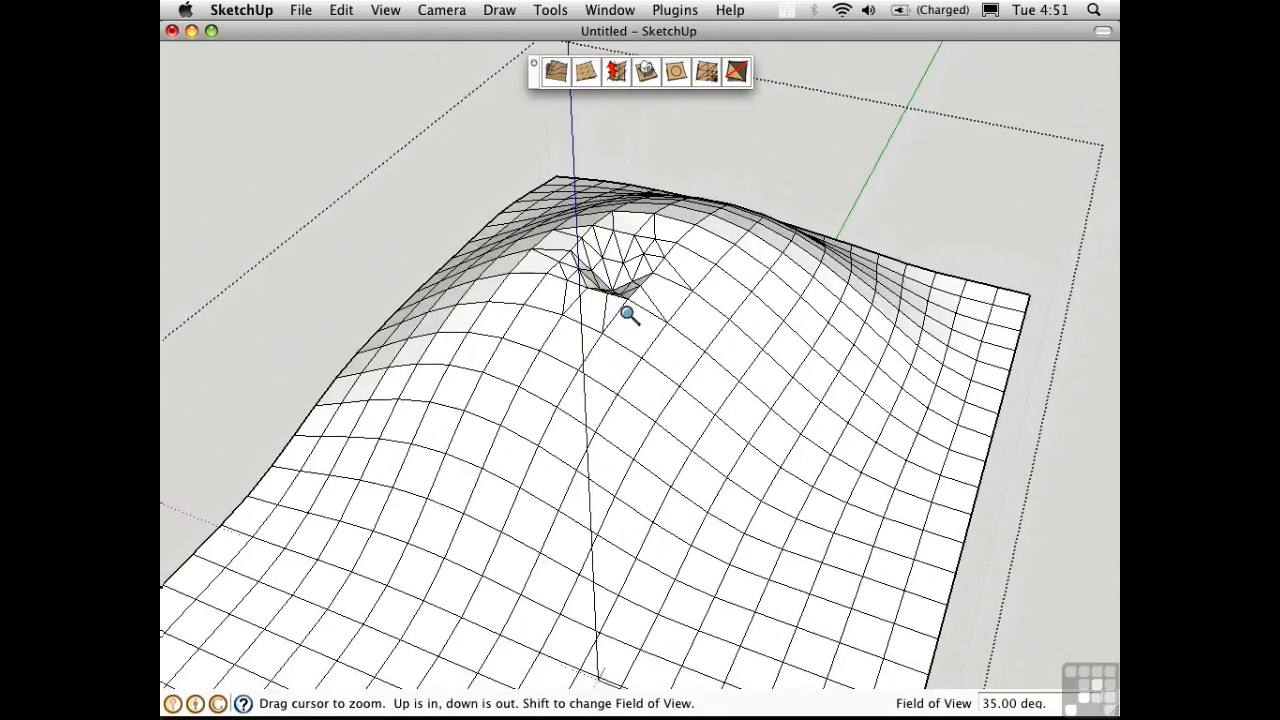
{"action": "middle_click_drag", "start_coordinate": [630, 272], "coordinate": [612, 218]}
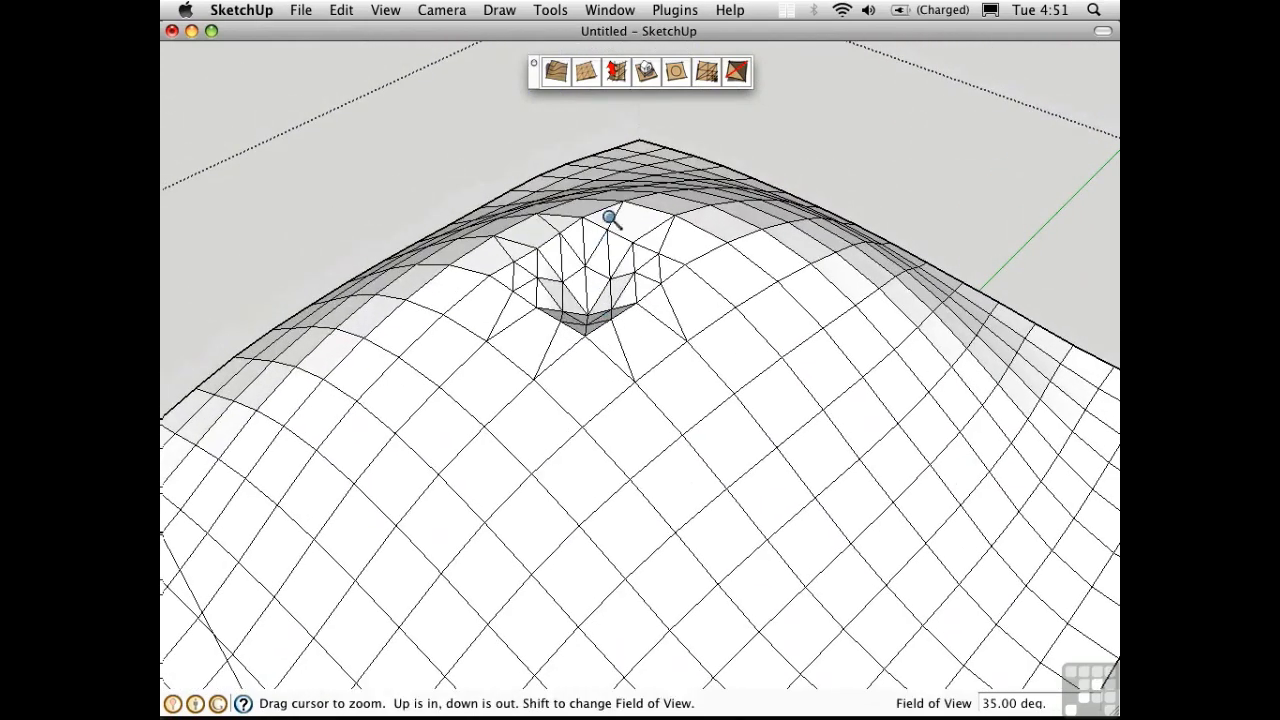
{"action": "left_click", "coordinate": [616, 71]}
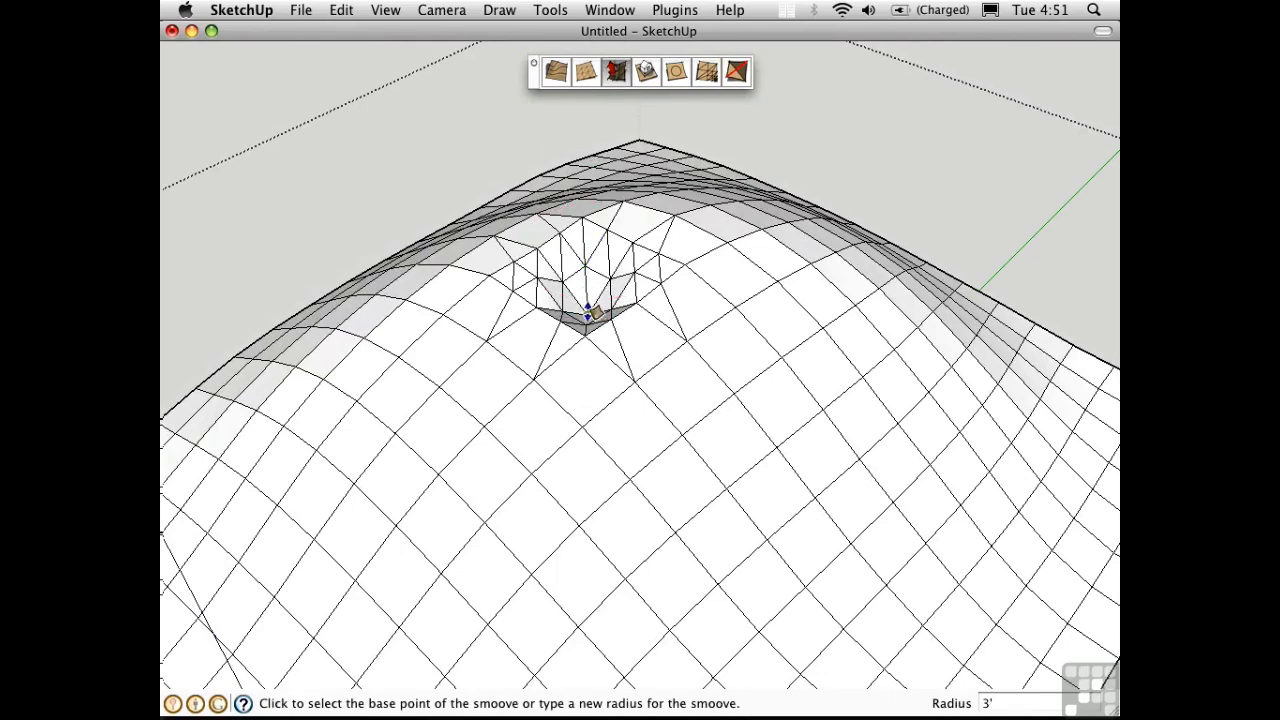
{"action": "left_click", "coordinate": [587, 305]}
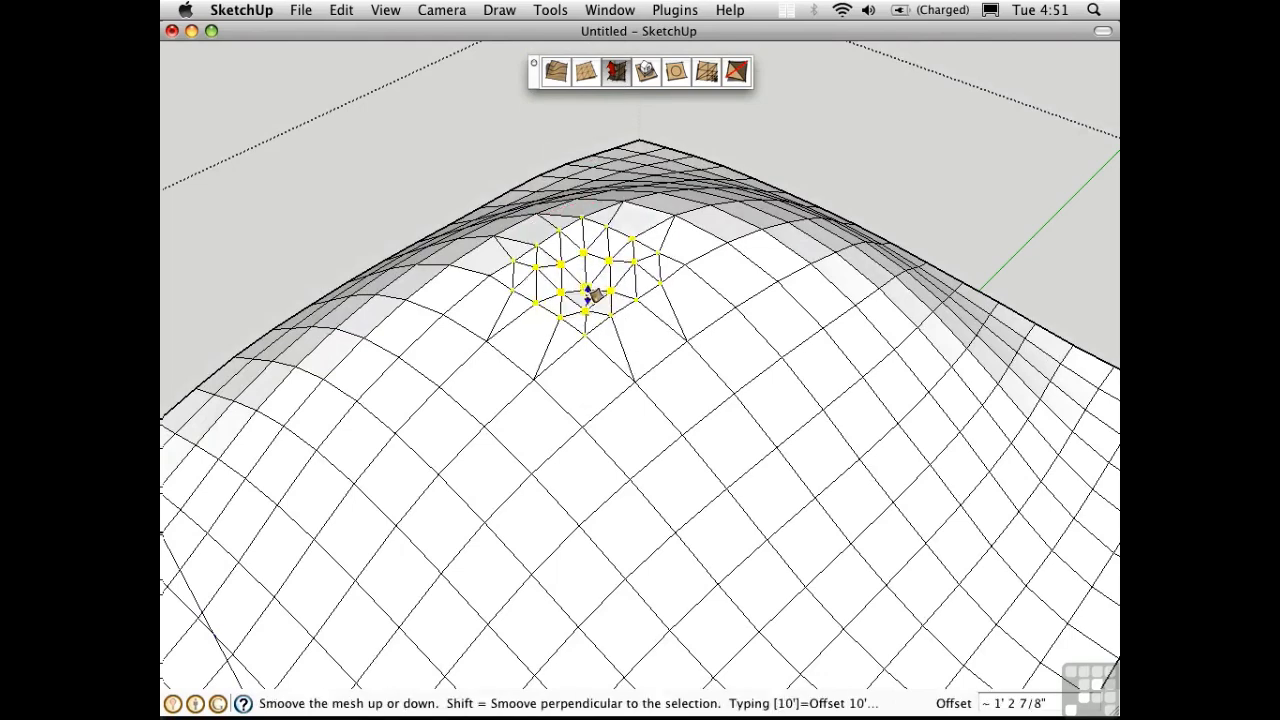
{"action": "left_click", "coordinate": [588, 300]}
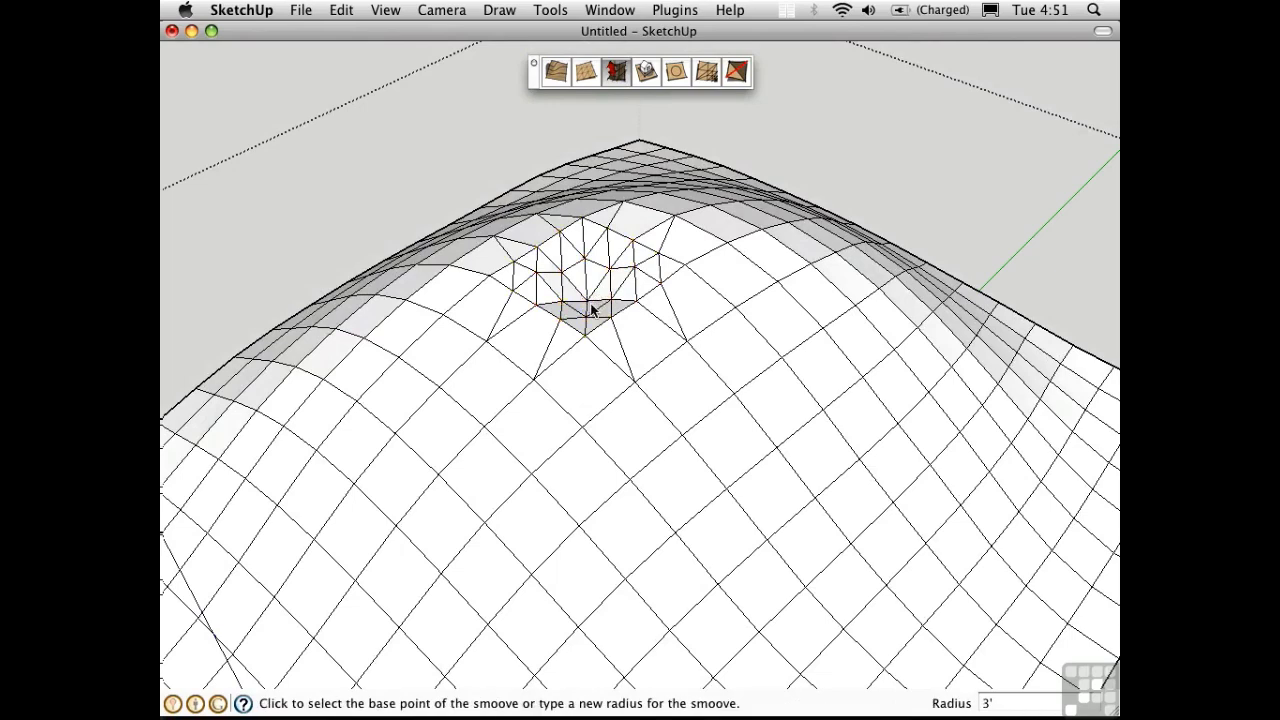
- Select a single mesh face on the hill slope below the dent and subdivide it with Add Detail
{"action": "middle_click_drag", "start_coordinate": [549, 277], "coordinate": [515, 160]}
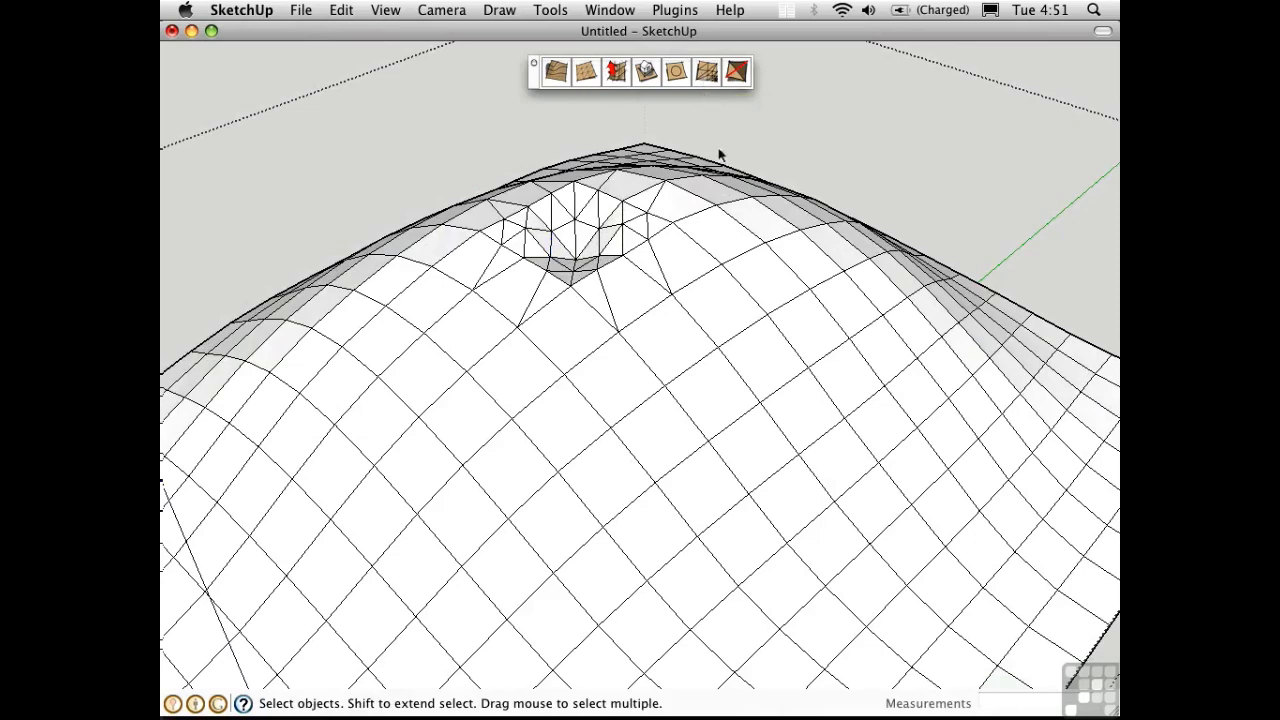
{"action": "left_click", "coordinate": [708, 394]}
{"action": "left_click", "coordinate": [707, 73]}
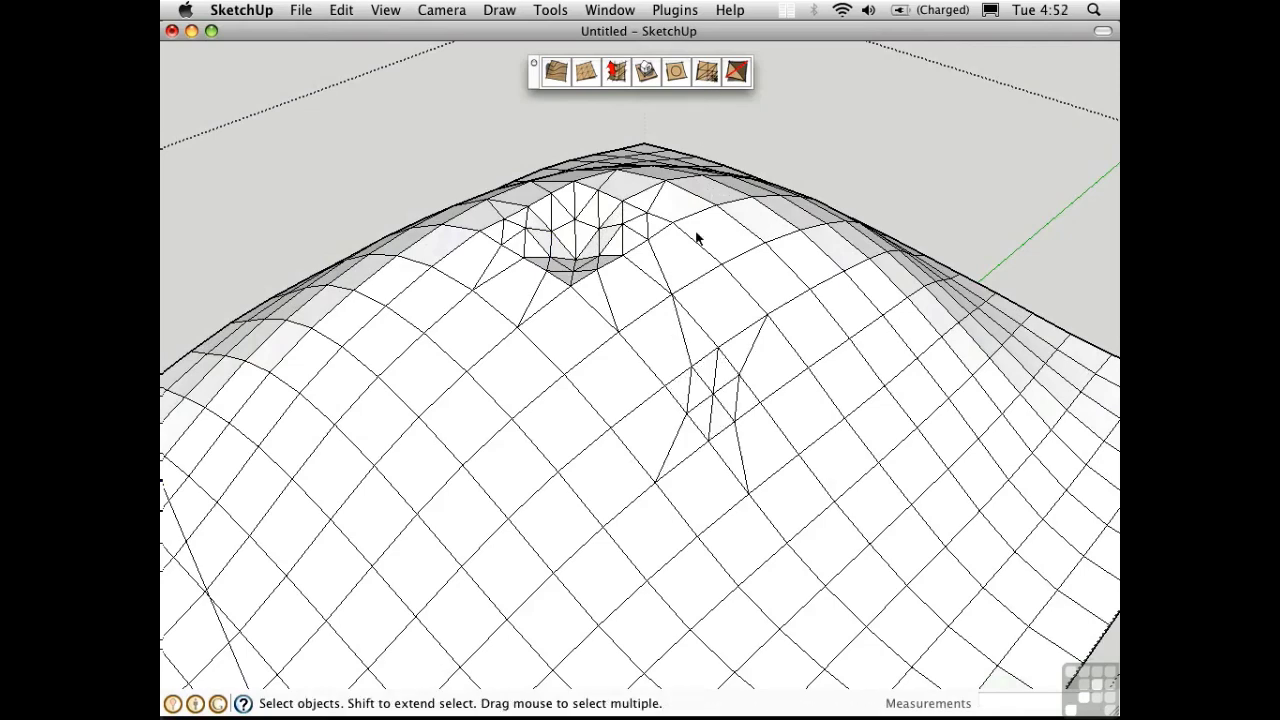
- Use Add Detail to place a new vertex in the subdivided slope face and offset it slightly in height
{"action": "left_click", "coordinate": [706, 76]}
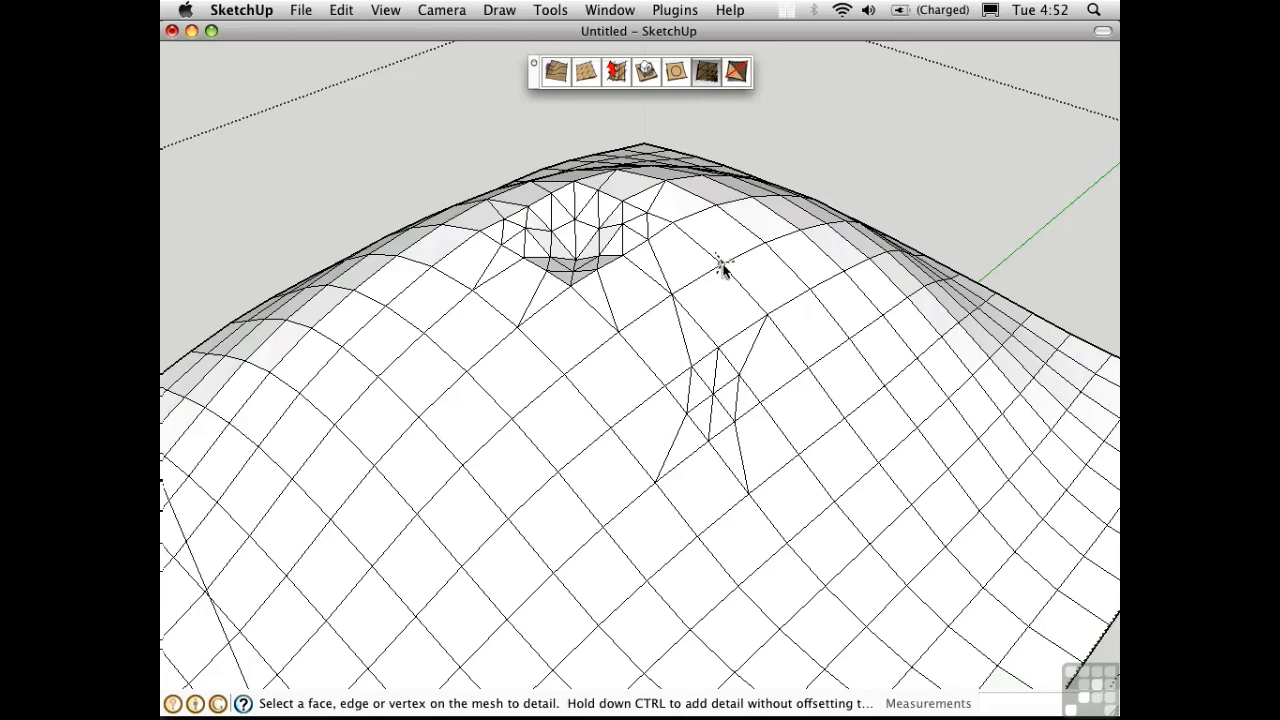
{"action": "left_click", "coordinate": [713, 397]}
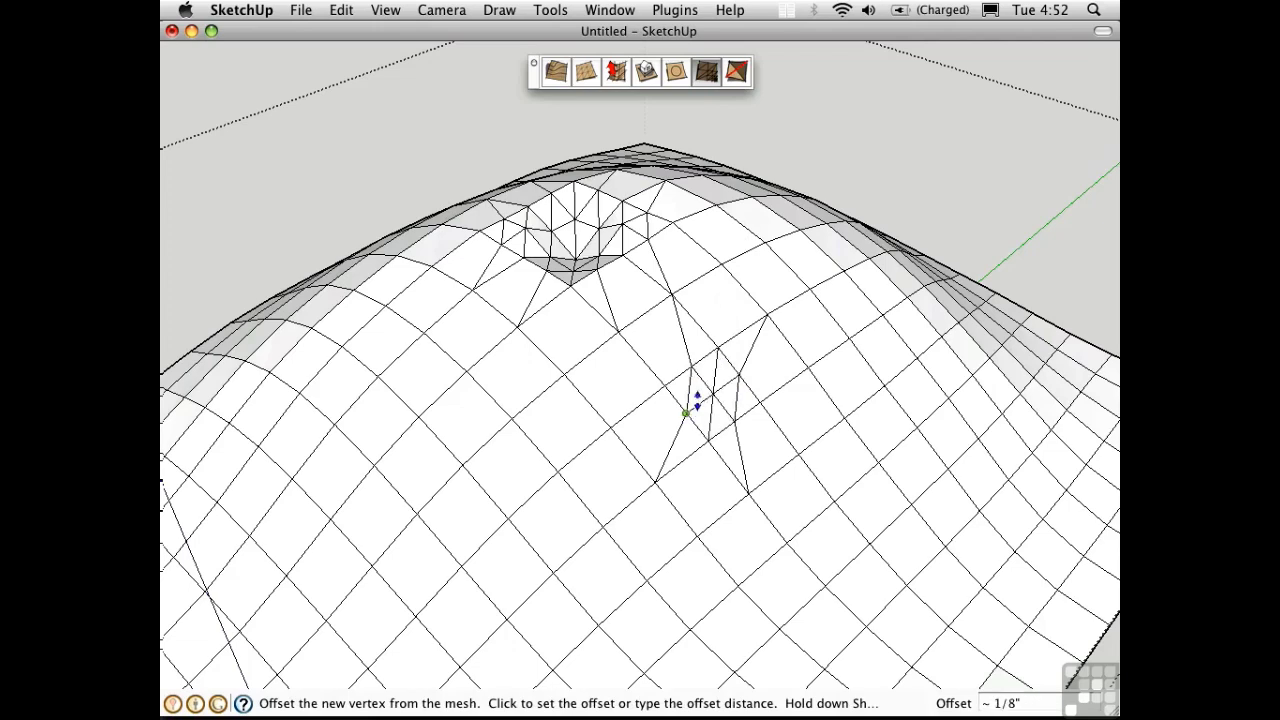
{"action": "left_click", "coordinate": [697, 396]}
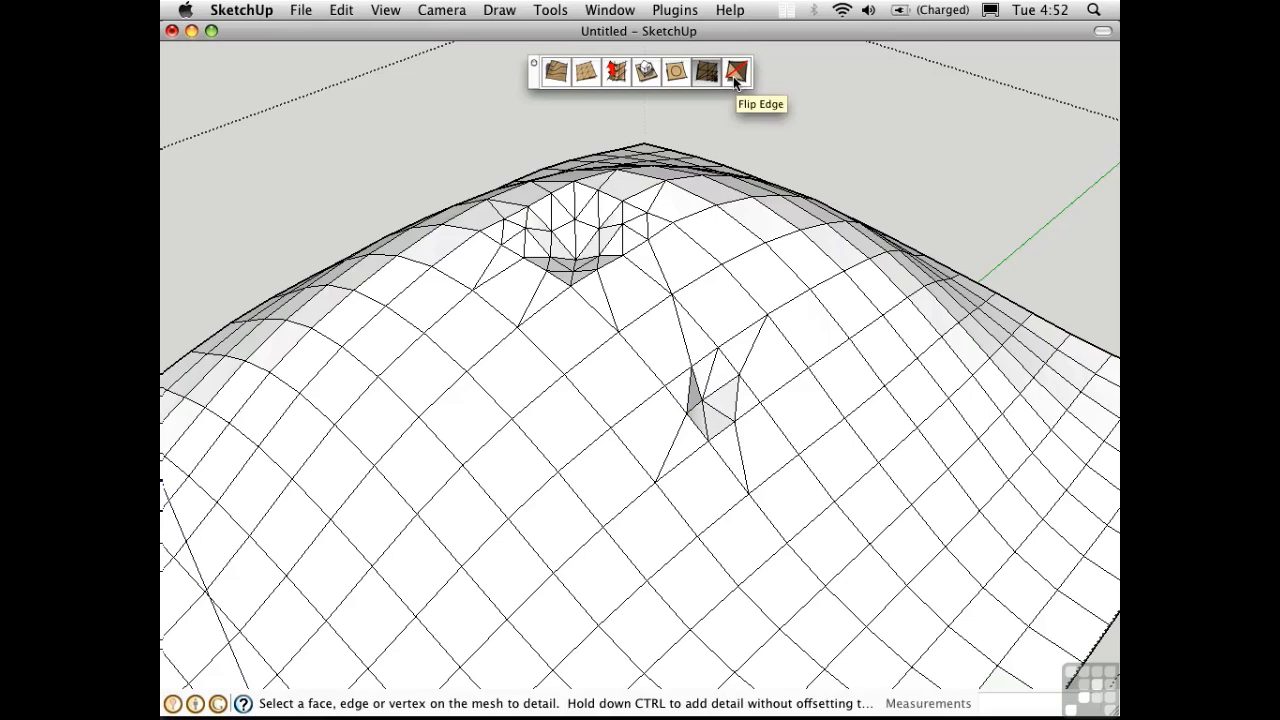
- Flip the mesh edge on the slope between the dent and the newly offset vertex
{"action": "left_click", "coordinate": [735, 74]}
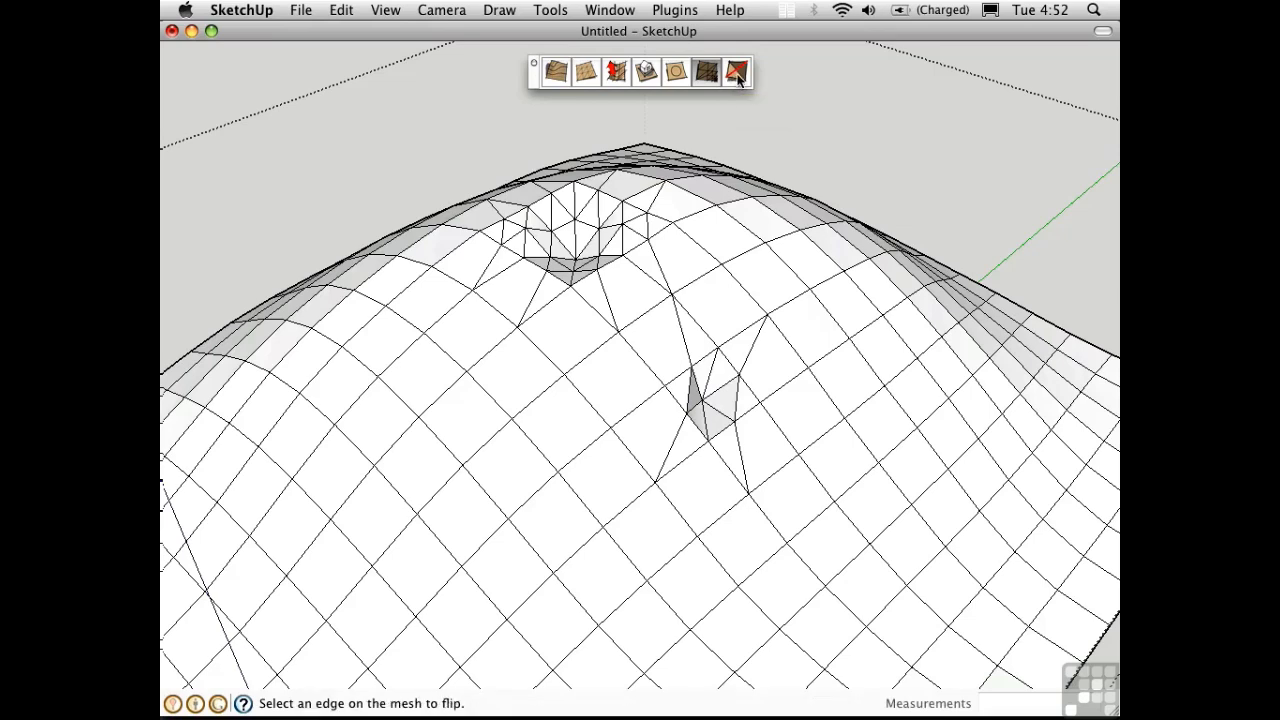
{"action": "left_click", "coordinate": [693, 322]}
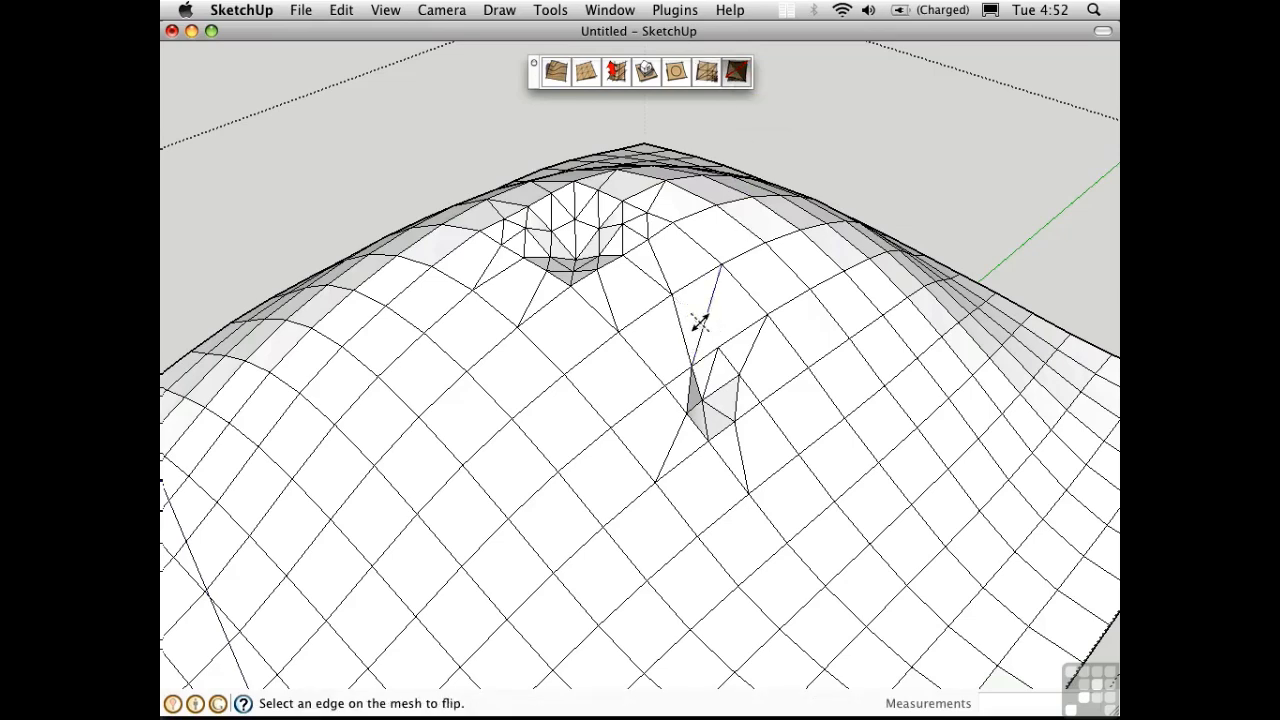
- Flip two more mesh edges beside the raised vertex in the subdivided face on the slope
{"action": "left_click", "coordinate": [715, 386]}
{"action": "left_click", "coordinate": [707, 421]}
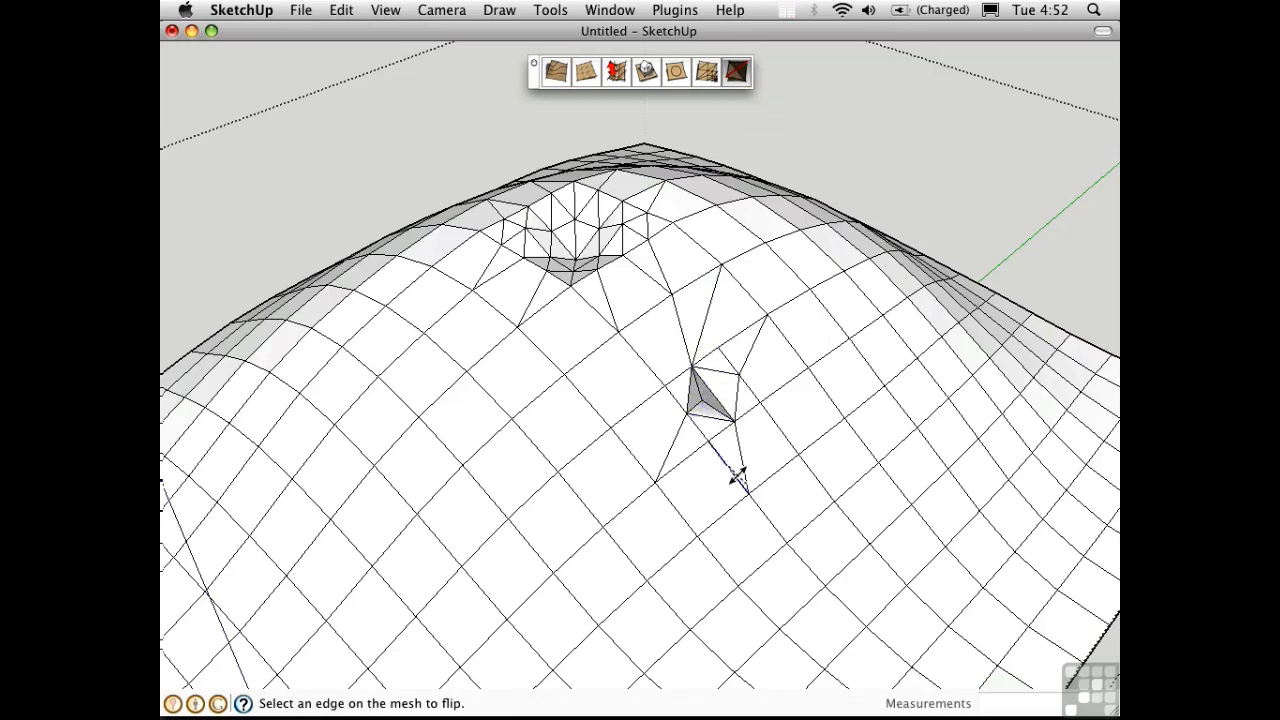
{"action": "key", "text": "space"}
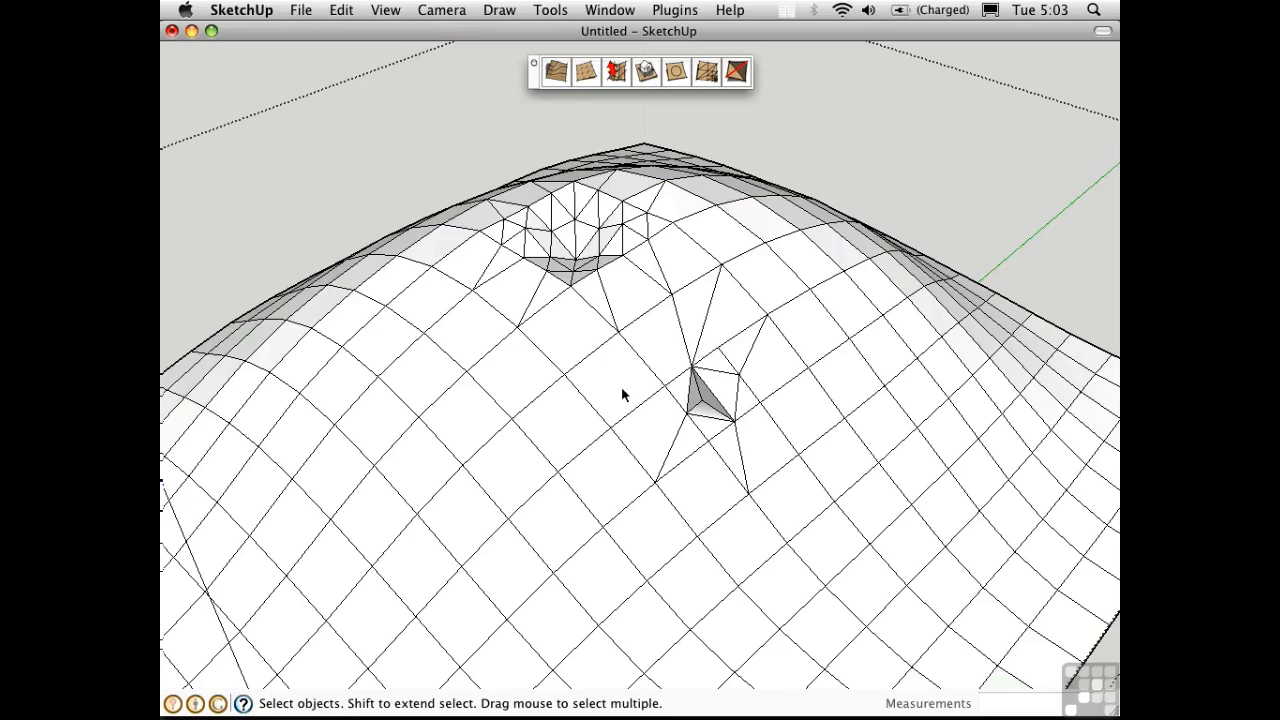
- Try to move mesh vertices on the slope below the dent onto the dent's lower tip
{"action": "key", "text": "m"}
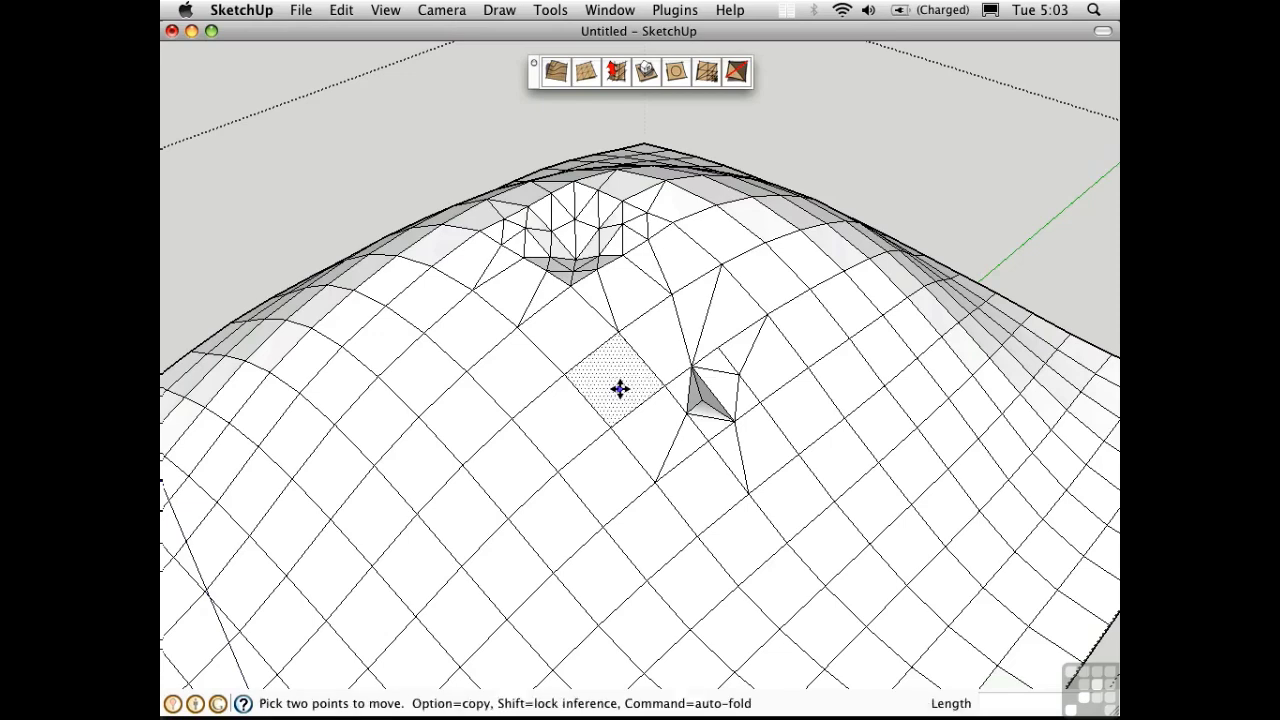
{"action": "left_click", "coordinate": [617, 331]}
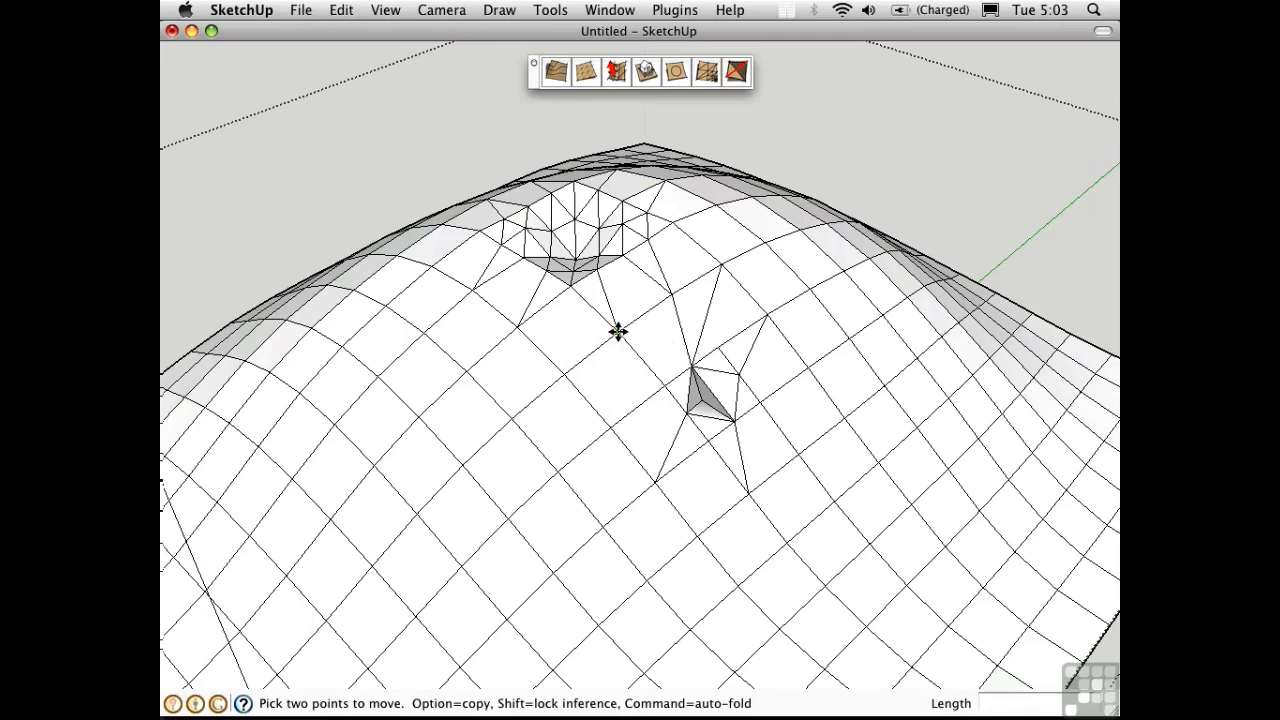
{"action": "left_click", "coordinate": [570, 285]}
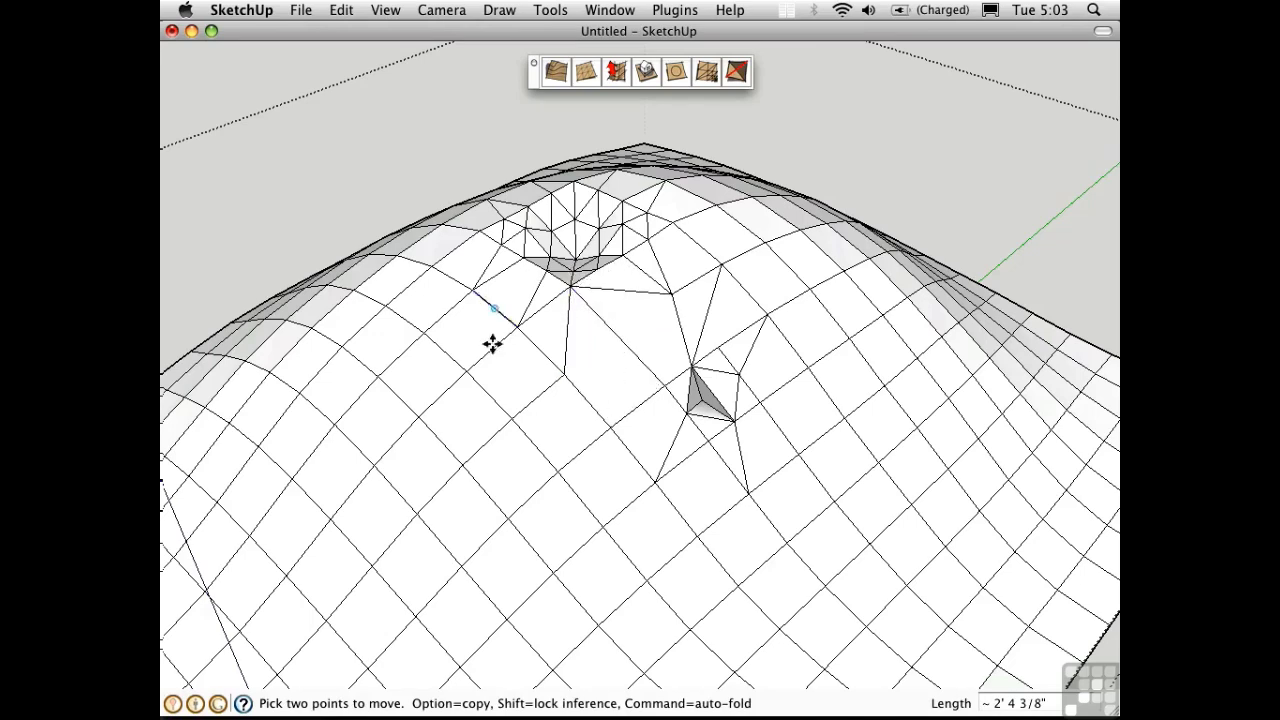
{"action": "left_click", "coordinate": [563, 372]}
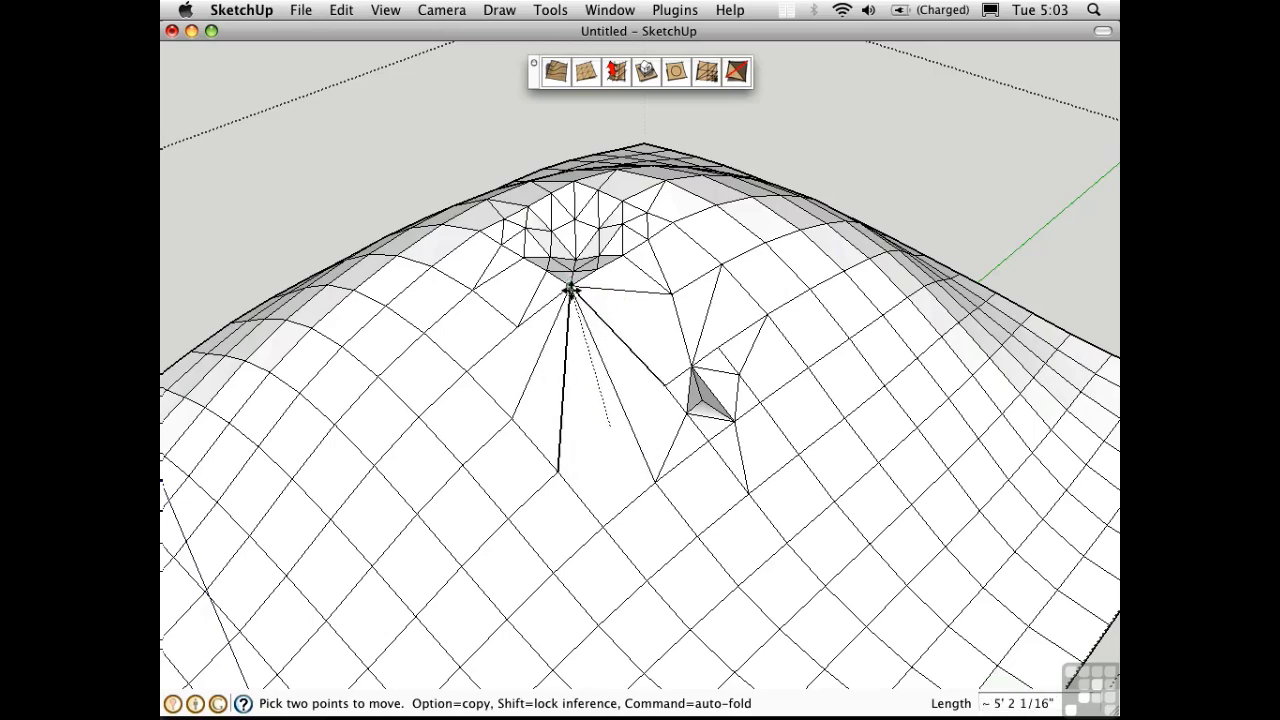
{"action": "left_click", "coordinate": [571, 286]}
{"action": "left_click", "coordinate": [628, 434]}
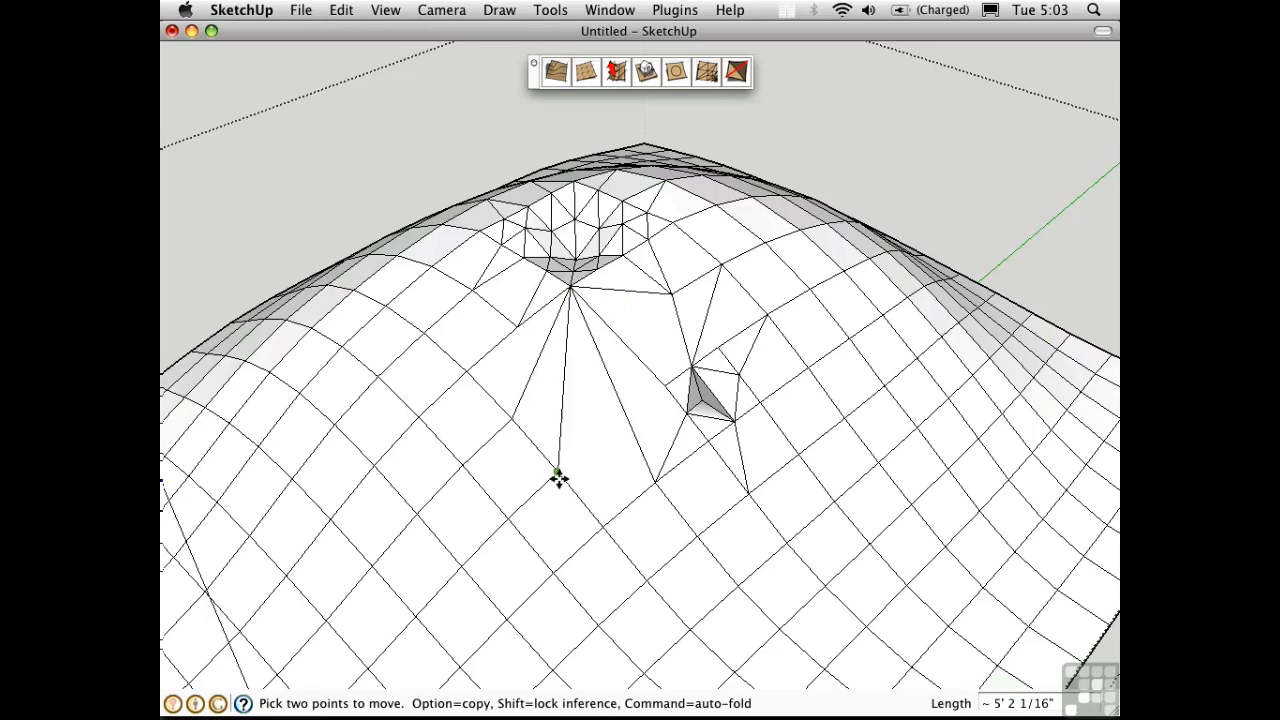
- Try to collapse mesh vertices farther down the slope onto their neighbouring grid points
{"action": "left_click", "coordinate": [513, 420]}
{"action": "left_click", "coordinate": [653, 482]}
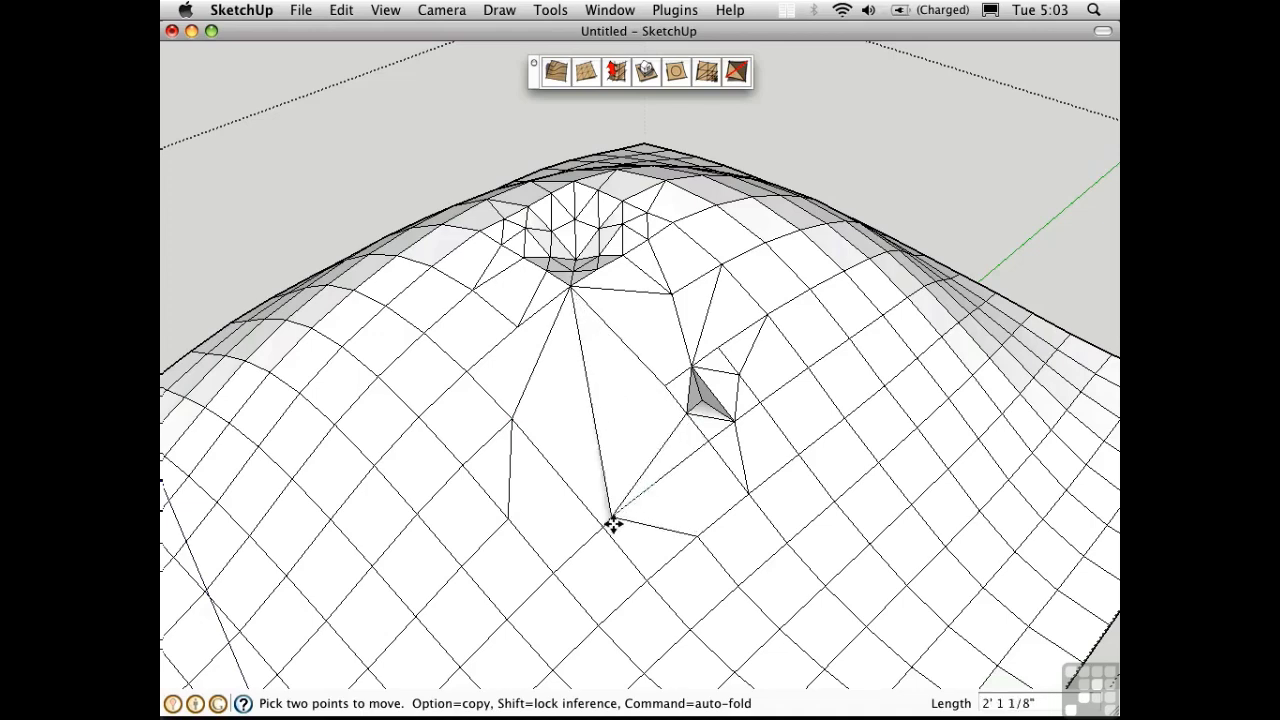
{"action": "left_click", "coordinate": [696, 535]}
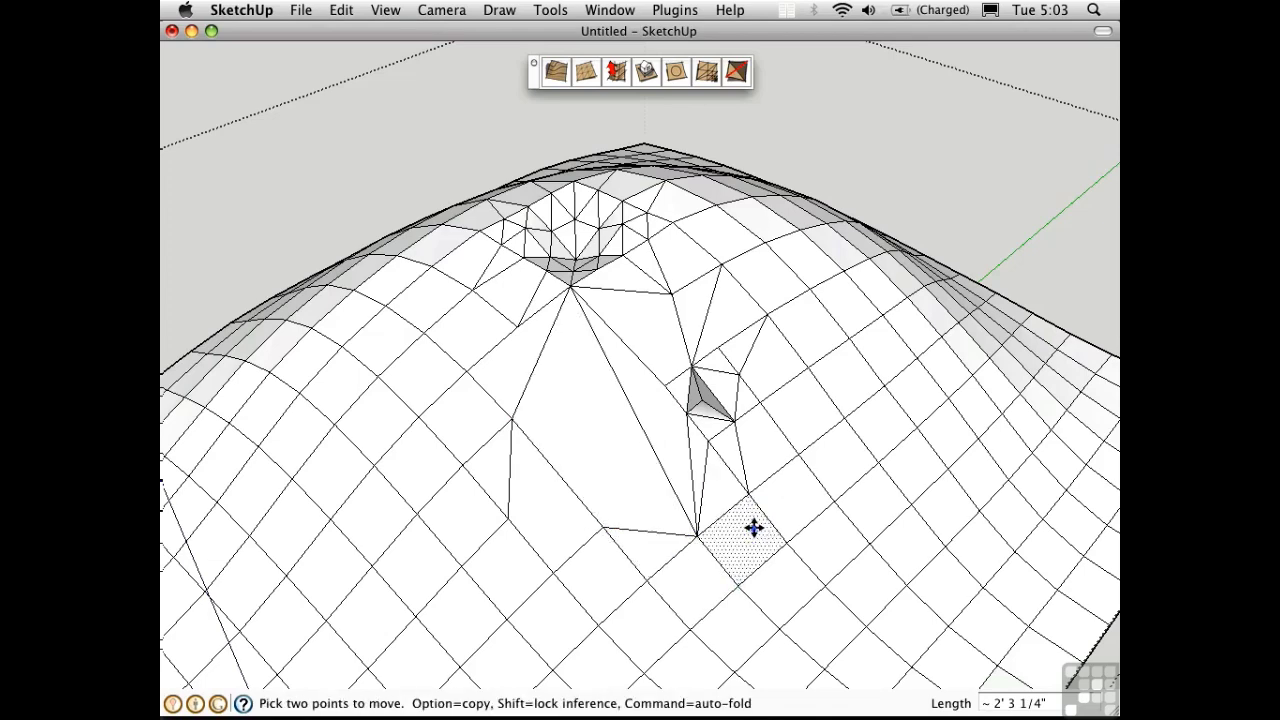
{"action": "key", "text": "space"}
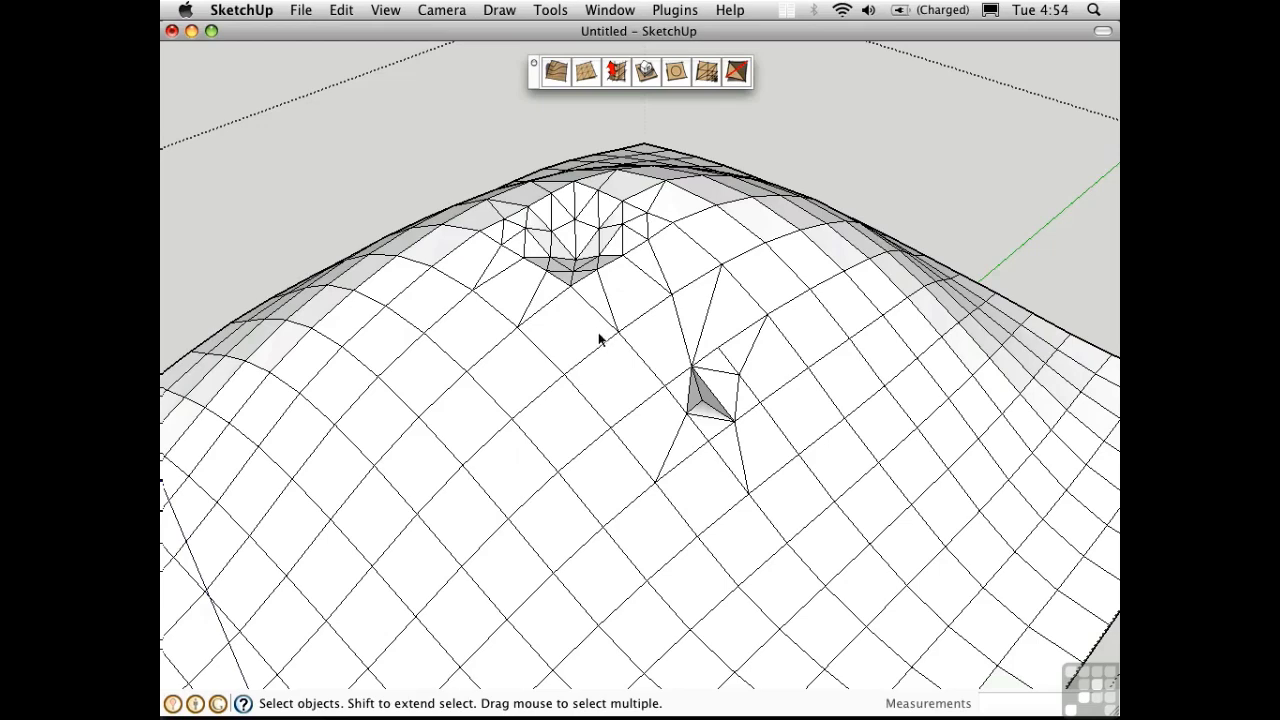
- Select the whole terrain mesh and soften and smooth its edges at 53 degrees, including coplanar edges
{"action": "triple_click", "coordinate": [598, 340]}
{"action": "left_click", "coordinate": [610, 9]}
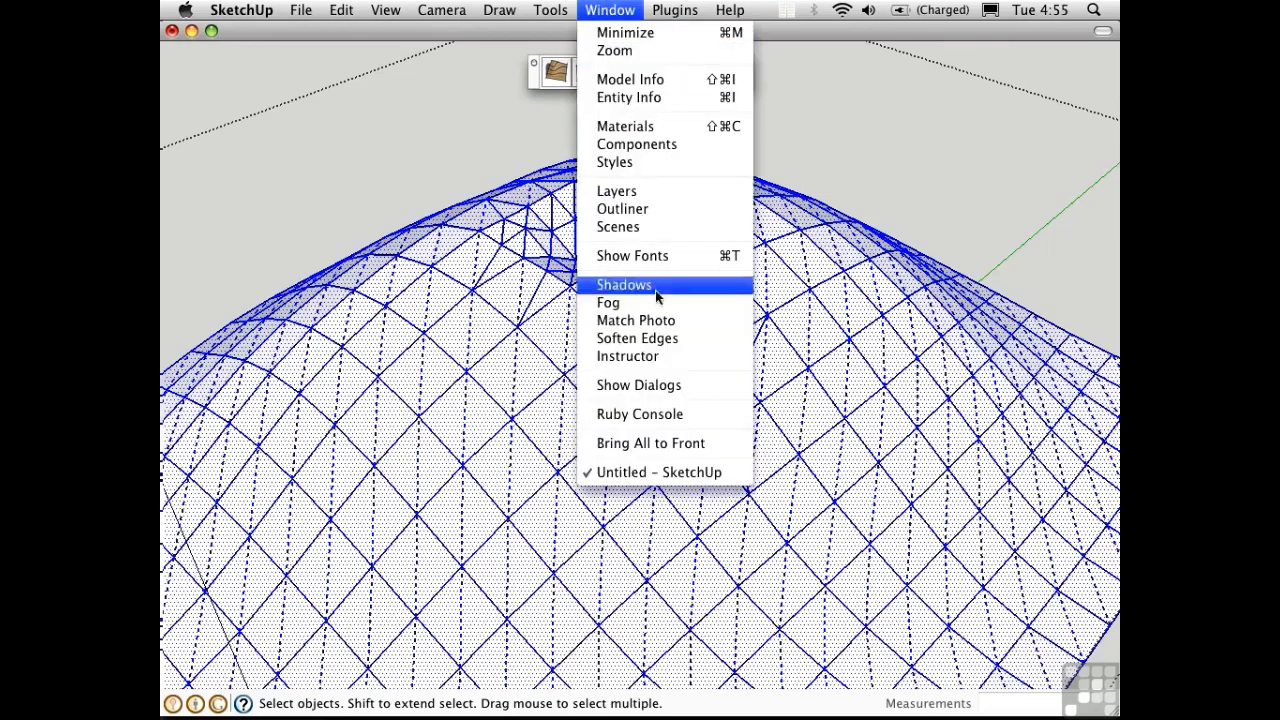
{"action": "left_click", "coordinate": [660, 339]}
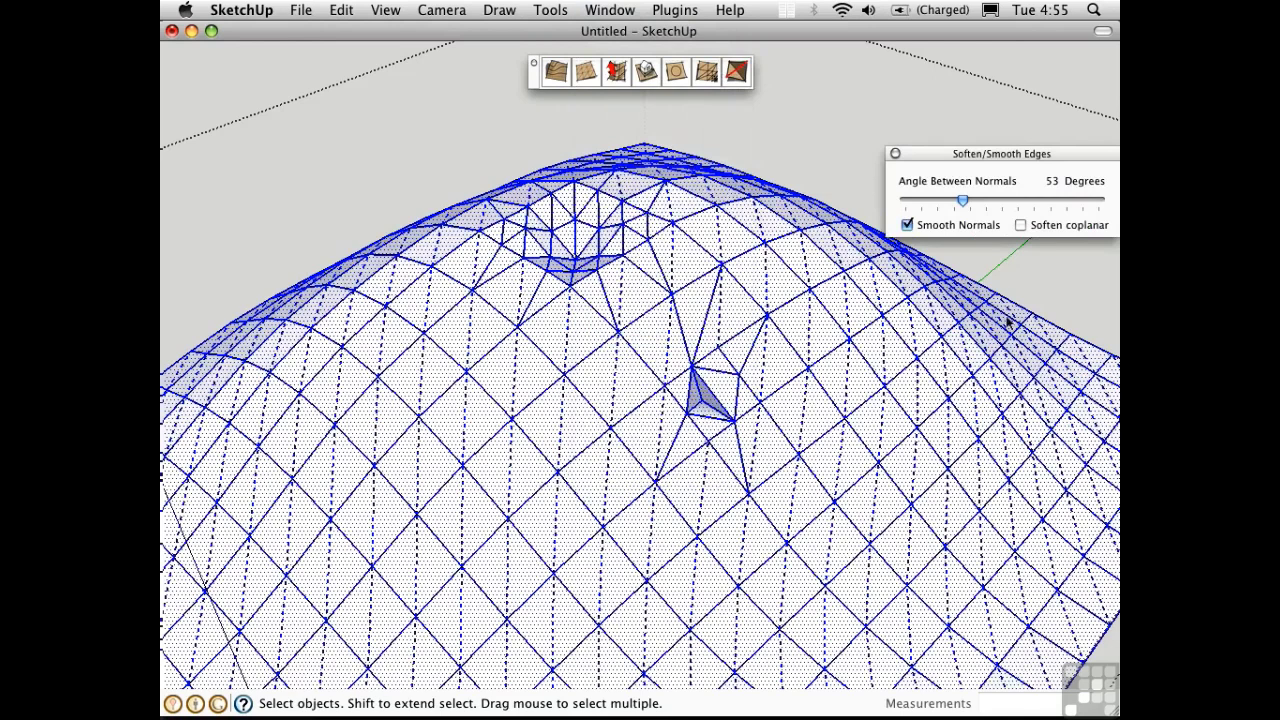
{"action": "left_click", "coordinate": [1021, 226]}
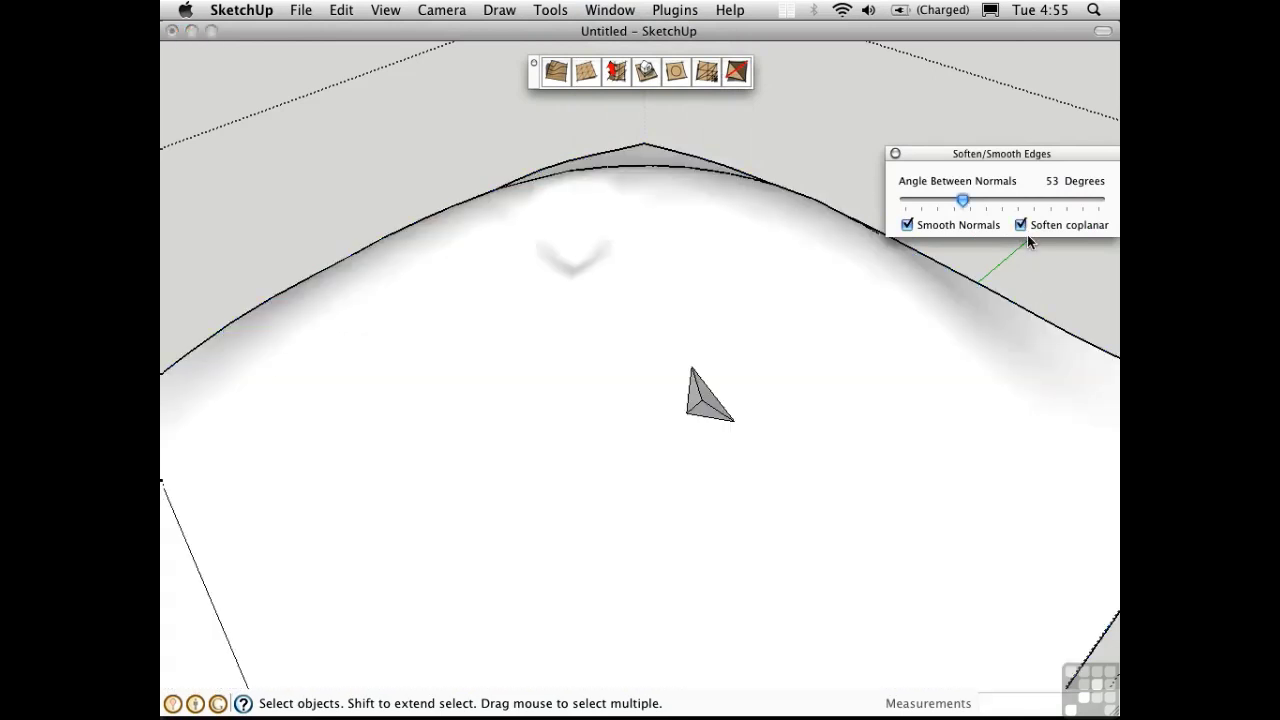
{"action": "mouse_move", "coordinate": [962, 200]}
{"action": "left_mouse_down"}
{"action": "mouse_move", "coordinate": [940, 200]}
{"action": "mouse_move", "coordinate": [964, 200]}
{"action": "left_mouse_up"}
{"action": "left_click", "coordinate": [895, 155]}
{"action": "left_click", "coordinate": [846, 160]}
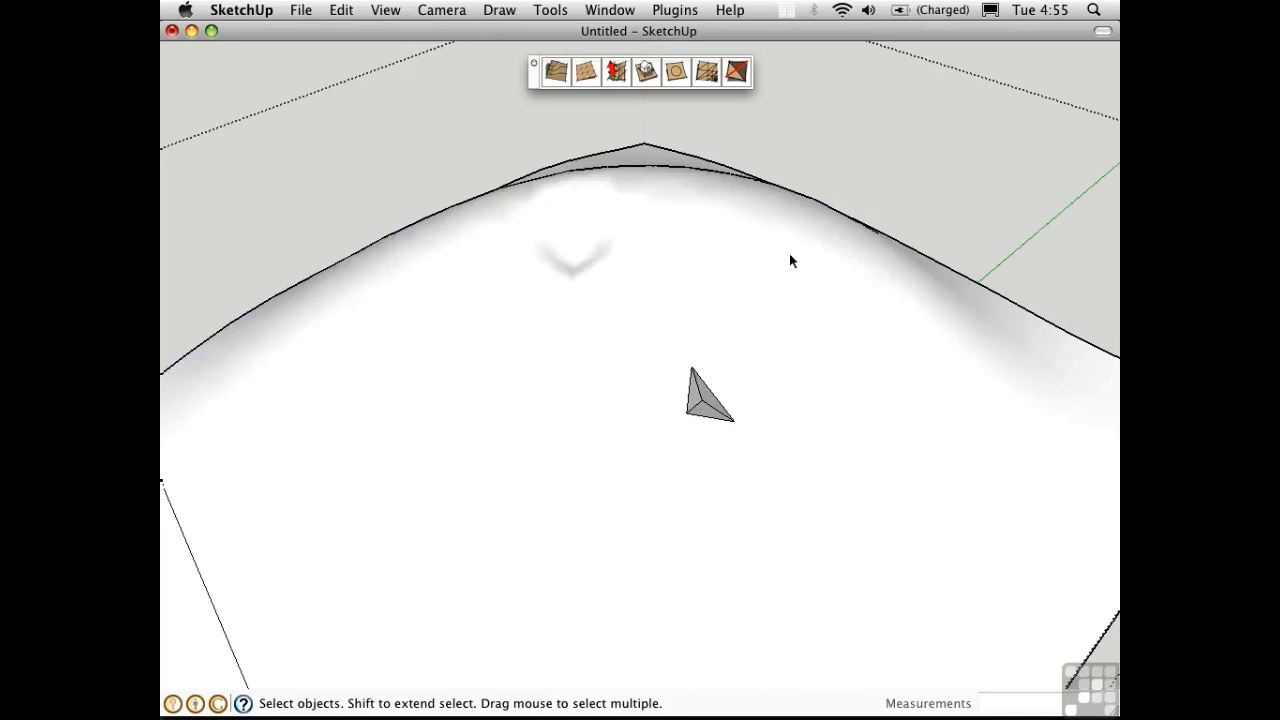
- Activate the Eraser to treat the hard edges of the small triangular facet on the slope
{"action": "key", "text": "e"}
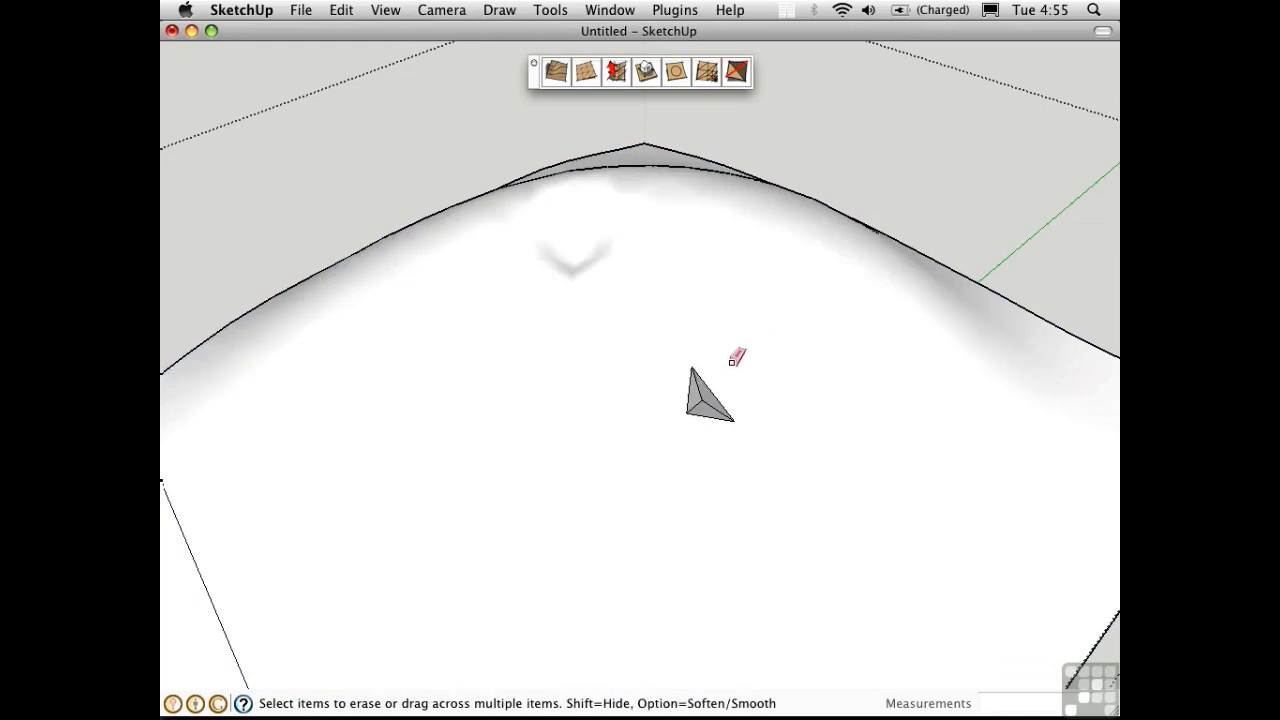